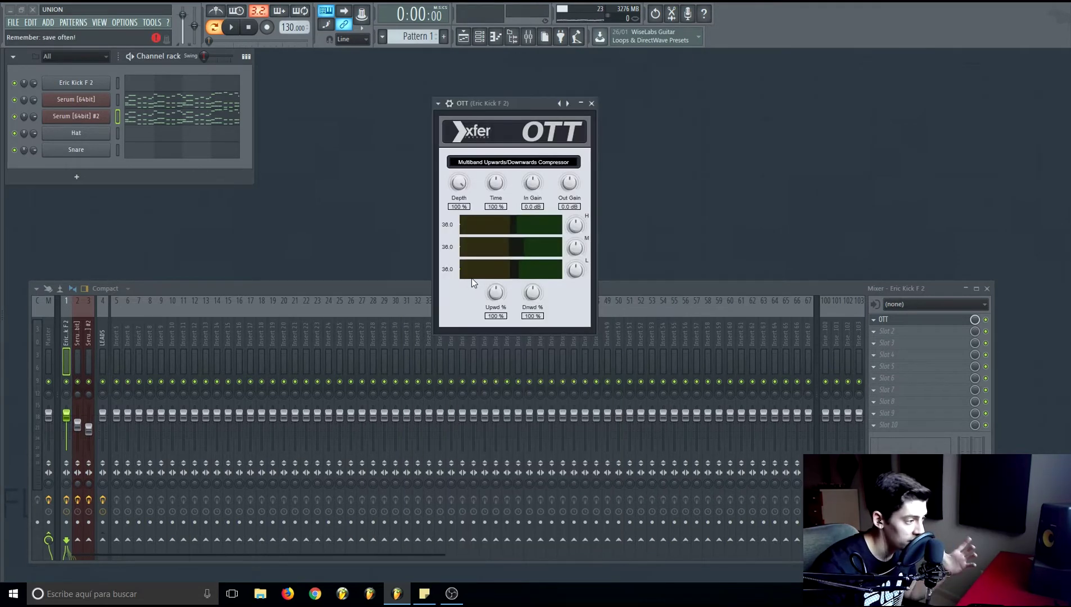
Step: Close the kick track's OTT window and select the LEADS mixer track
{"action": "left_click_drag", "start_coordinate": [526, 105], "coordinate": [516, 96]}
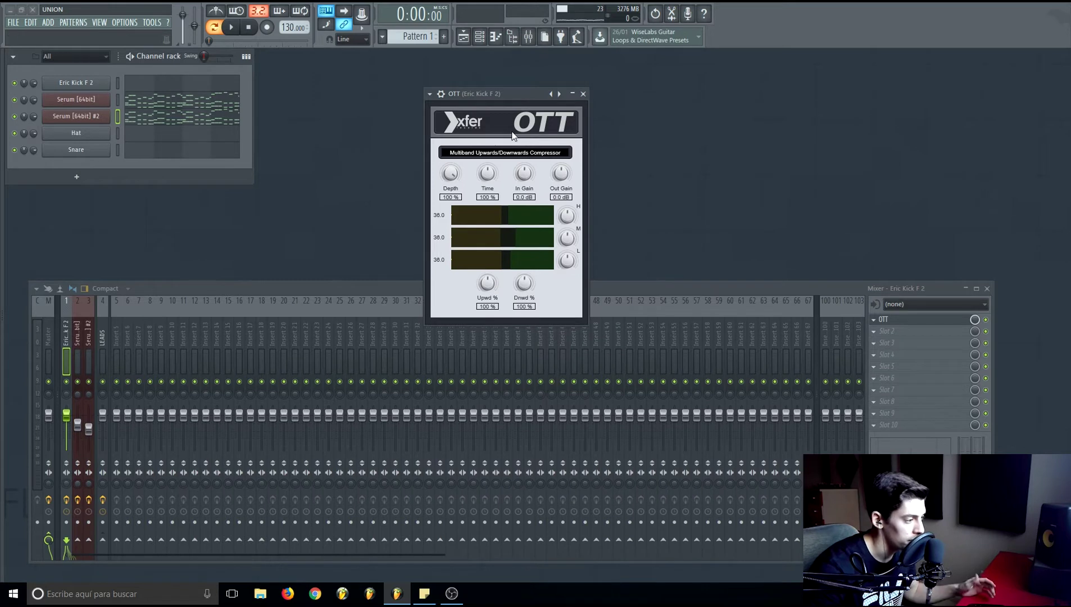
{"action": "left_click", "coordinate": [583, 94]}
{"action": "left_click", "coordinate": [90, 335]}
{"action": "left_click", "coordinate": [100, 344]}
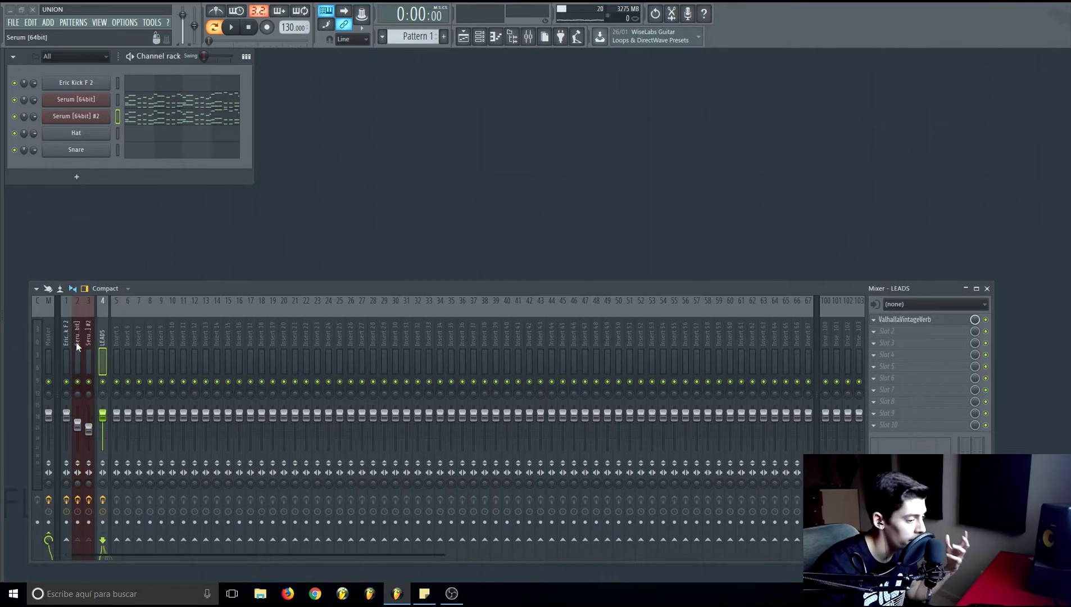
Step: Inspect the Fruity Parametric EQ 2 on the Serum [64bit] #2 mixer track and close its window
{"action": "left_click", "coordinate": [80, 340]}
{"action": "left_click", "coordinate": [88, 340]}
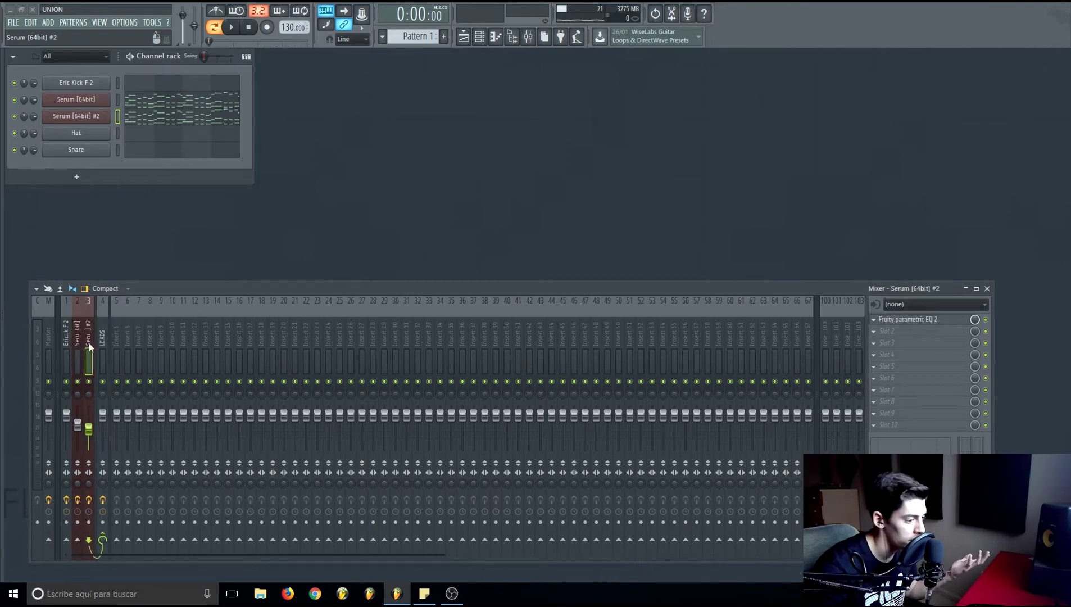
{"action": "left_click", "coordinate": [903, 319]}
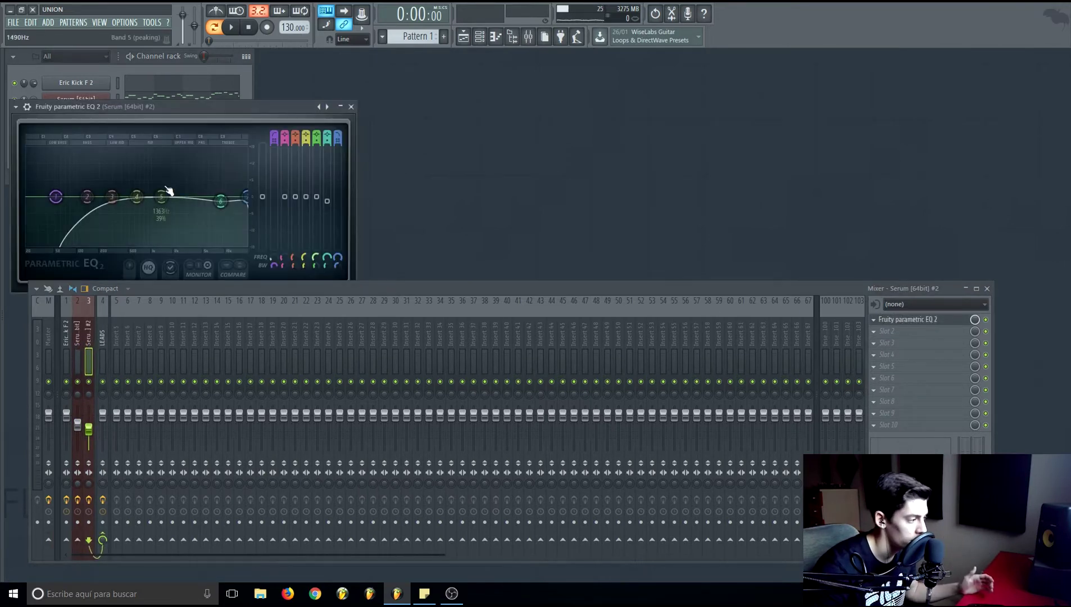
{"action": "left_click", "coordinate": [350, 107]}
Step: Load OTT into slot 2 of the LEADS mixer track, detach its window and place it above the mixer
{"action": "left_click", "coordinate": [102, 342]}
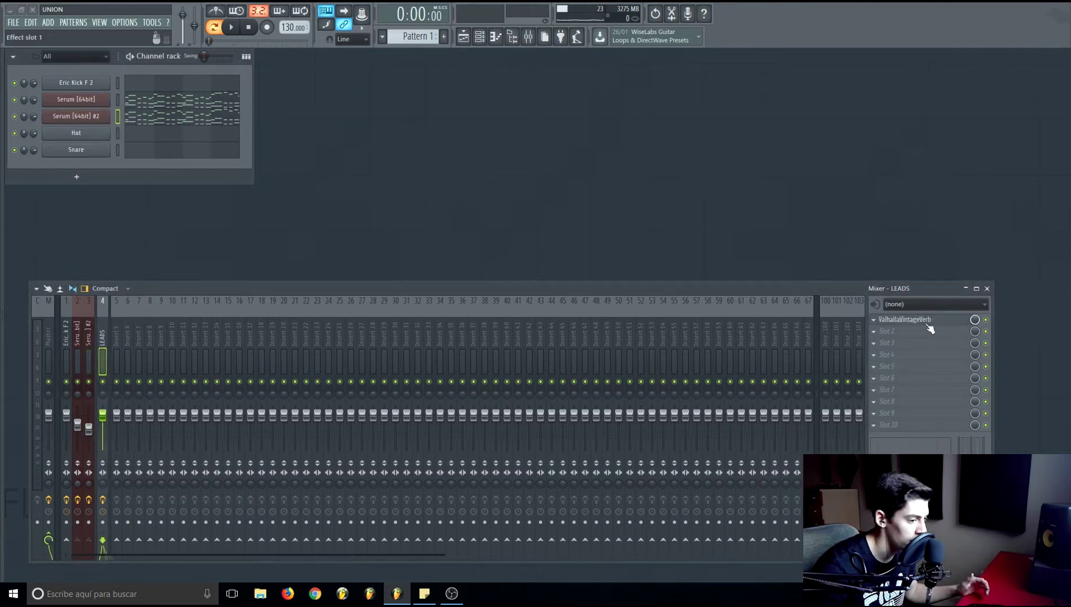
{"action": "left_click", "coordinate": [898, 331]}
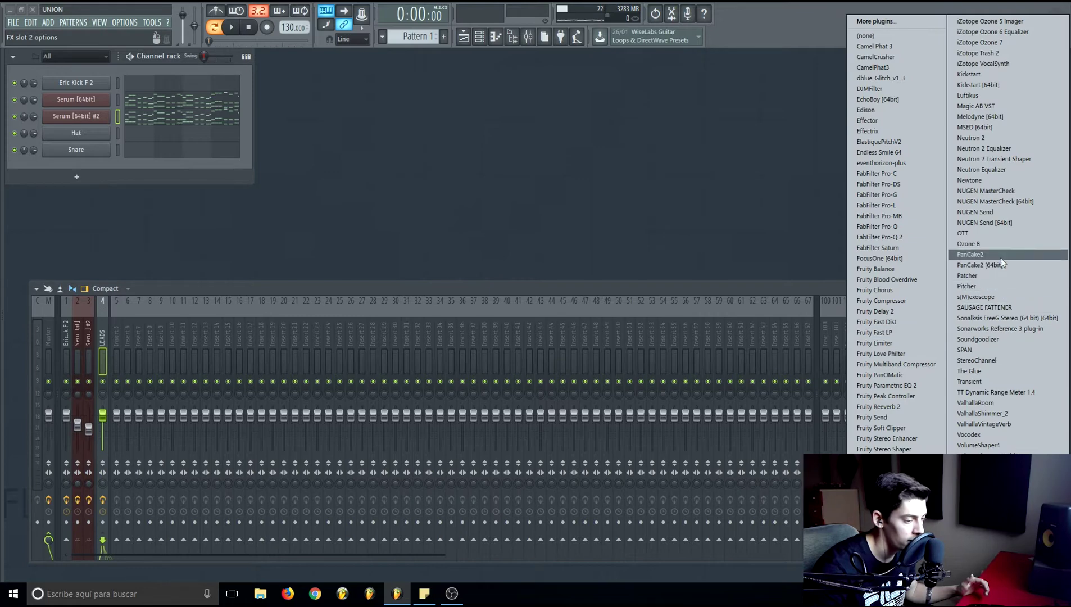
{"action": "left_click", "coordinate": [963, 233]}
{"action": "left_click", "coordinate": [59, 151]}
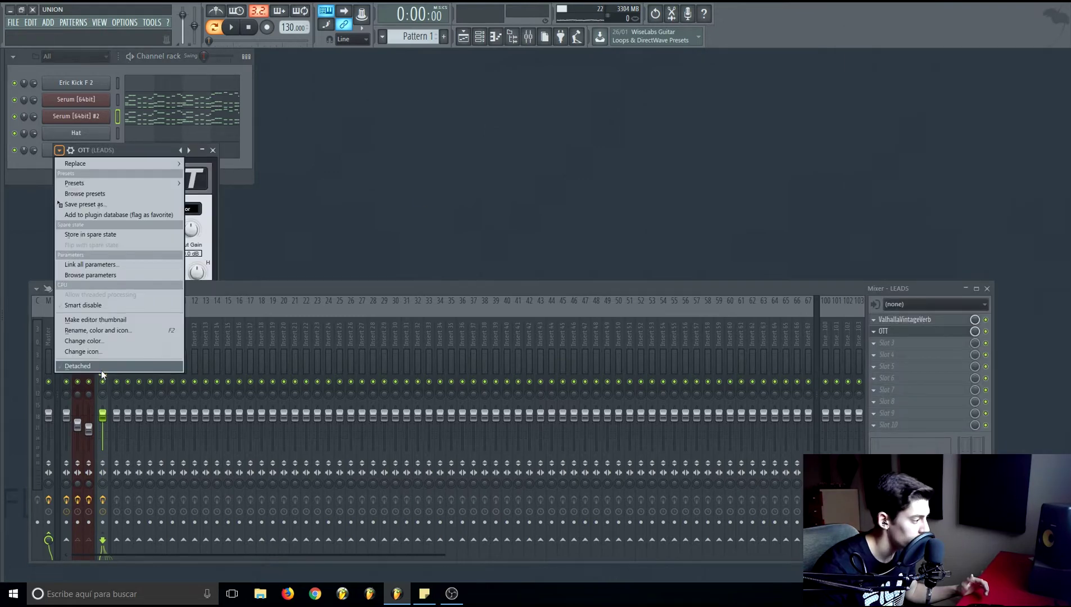
{"action": "left_click", "coordinate": [101, 368]}
{"action": "left_click_drag", "start_coordinate": [132, 156], "coordinate": [536, 132]}
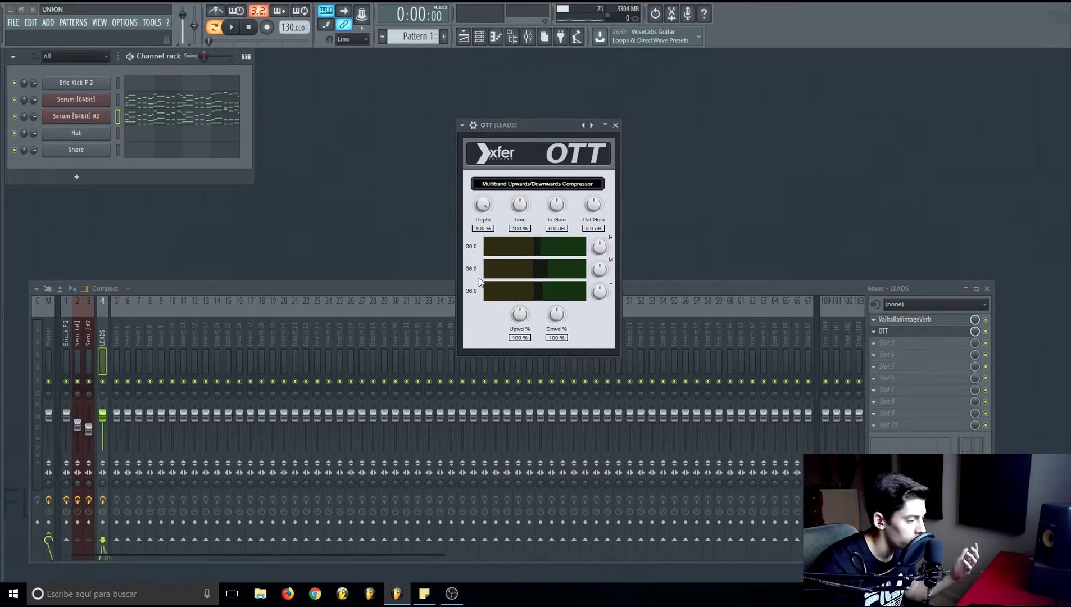
{"action": "left_click_drag", "start_coordinate": [521, 126], "coordinate": [474, 105]}
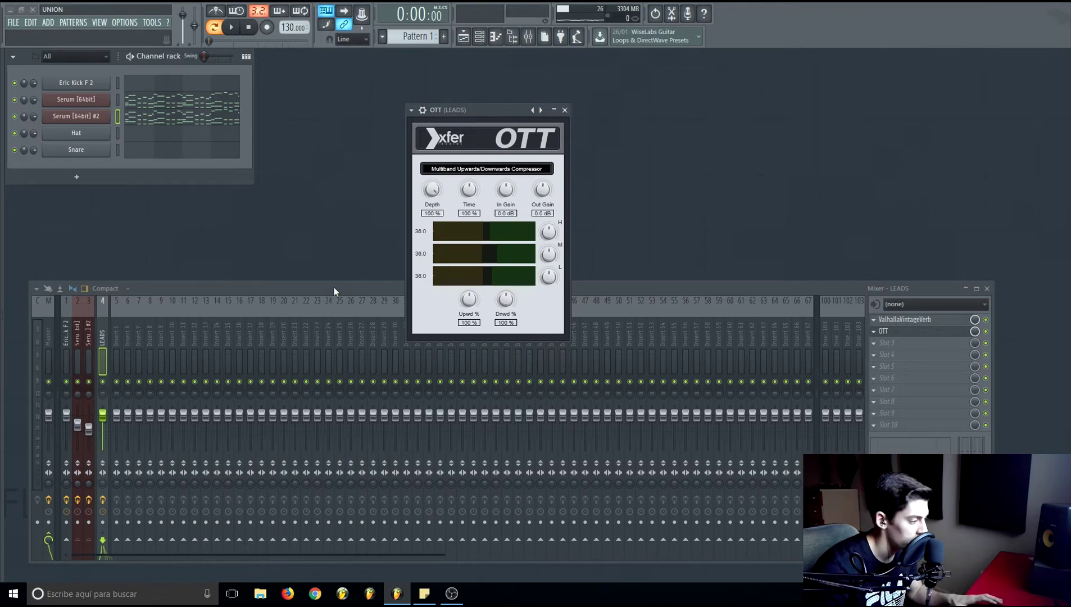
Step: Compare the leads with the OTT effect on the LEADS track bypassed and enabled
{"action": "left_click", "coordinate": [985, 331]}
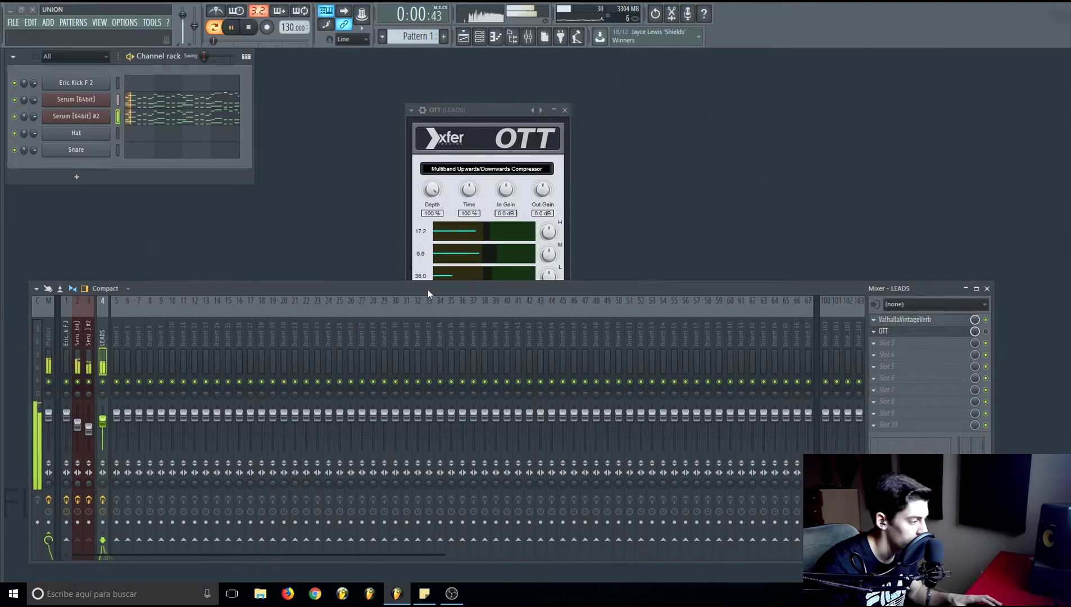
{"action": "left_click", "coordinate": [985, 331]}
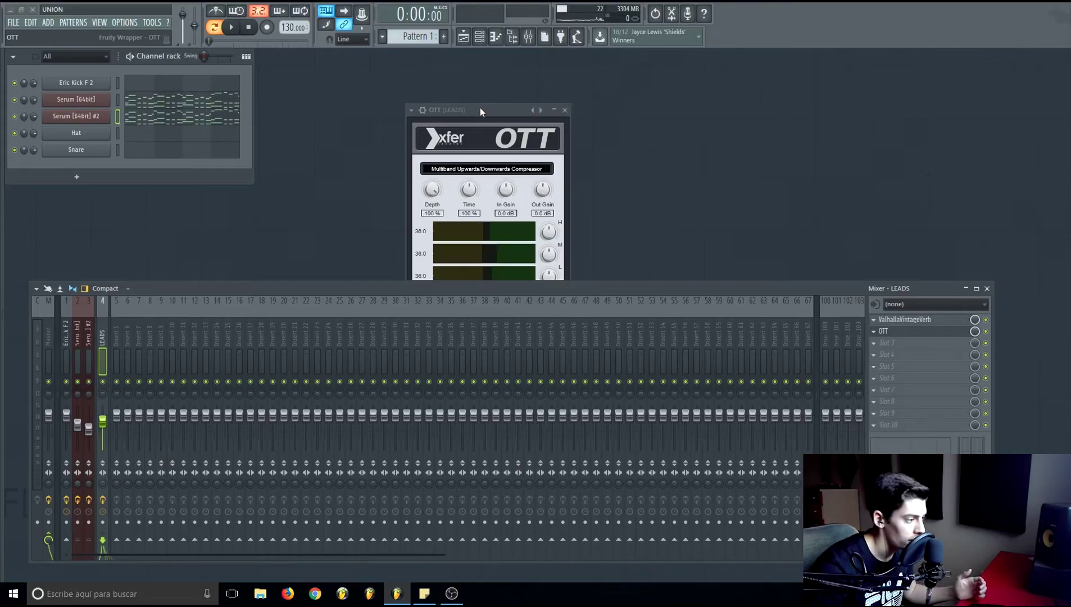
{"action": "left_click_drag", "start_coordinate": [481, 107], "coordinate": [461, 101]}
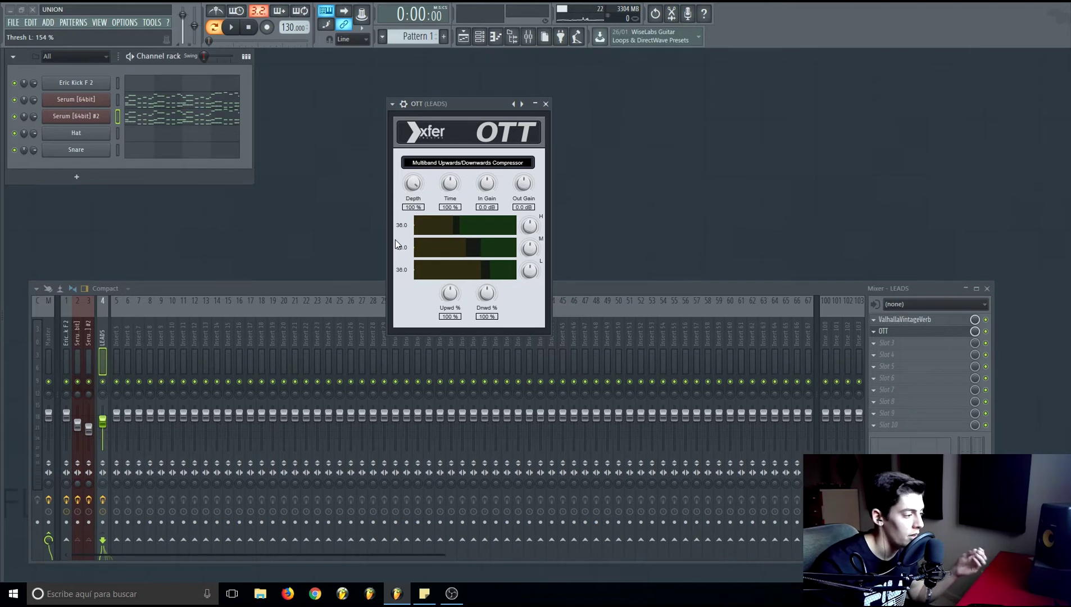
Step: Replace the OTT in slot 2 of the LEADS track with a fresh instance
{"action": "left_click", "coordinate": [900, 331]}
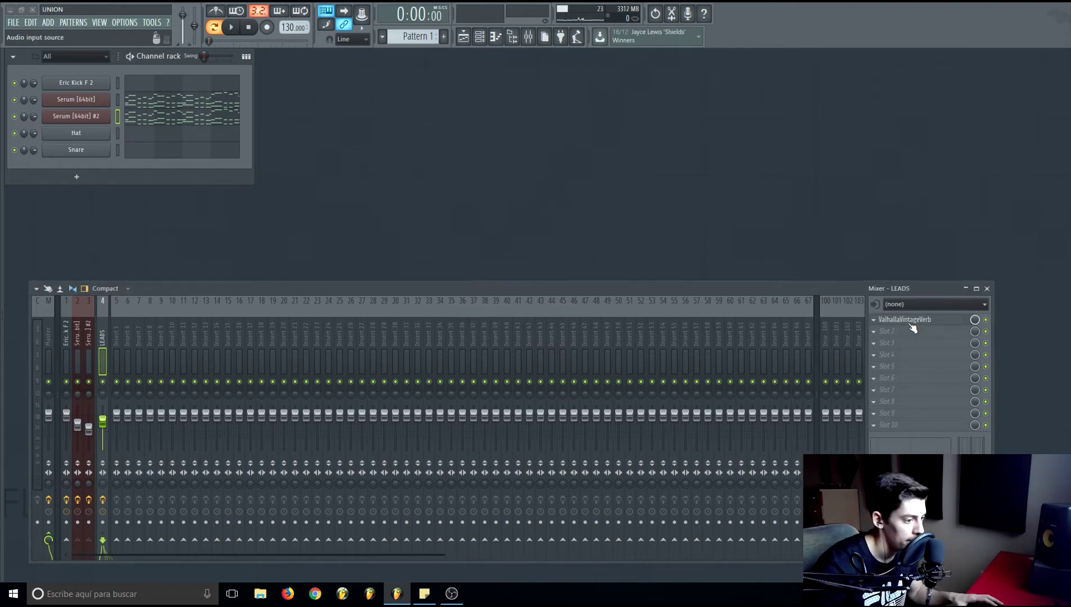
{"action": "right_click", "coordinate": [900, 330]}
{"action": "left_click", "coordinate": [980, 239]}
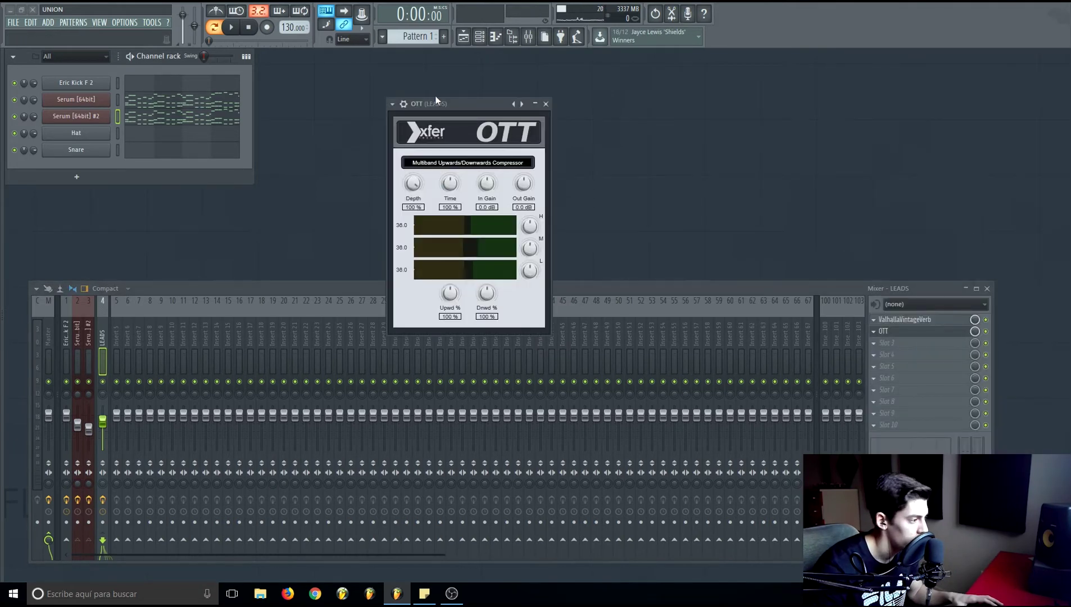
{"action": "left_click_drag", "start_coordinate": [435, 103], "coordinate": [406, 105]}
Step: Play the leads through OTT and slightly adjust its band thresholds during playback
{"action": "key", "text": "space"}
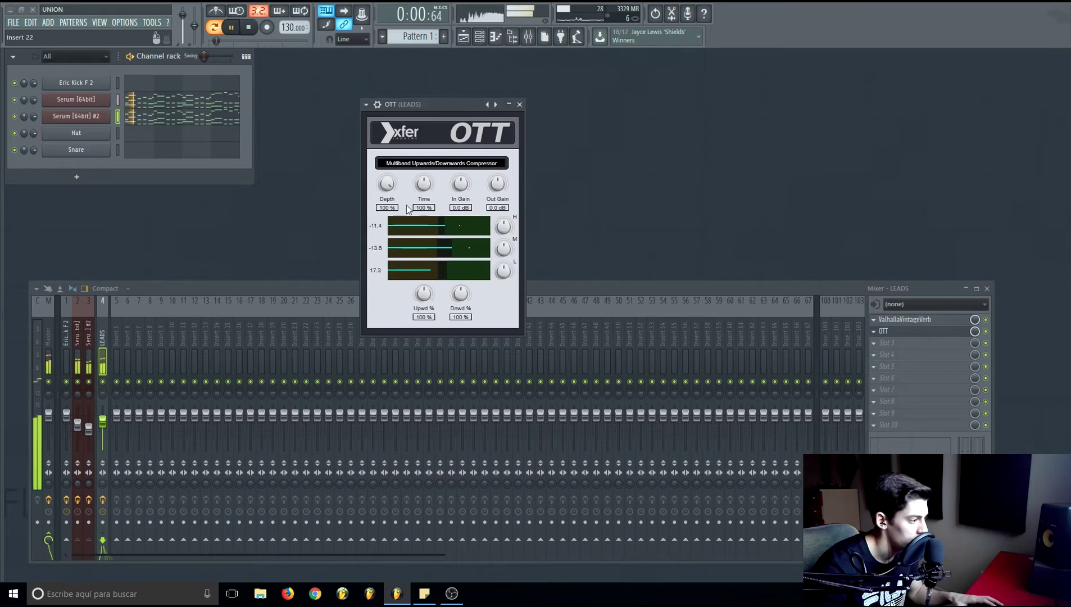
{"action": "key", "text": "space"}
{"action": "left_click_drag", "start_coordinate": [428, 111], "coordinate": [411, 107]}
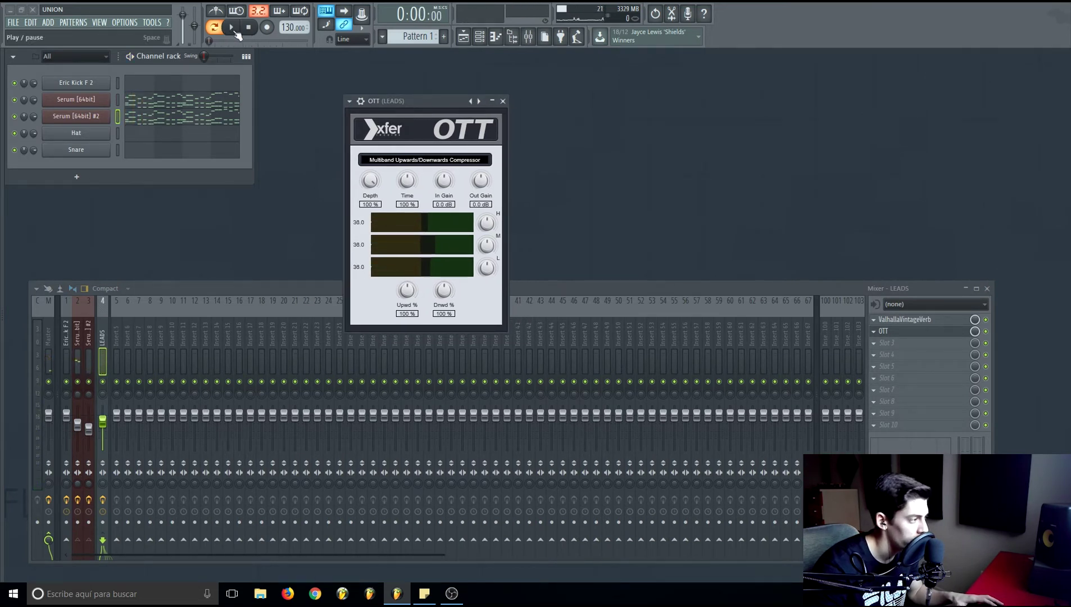
{"action": "key", "text": "space"}
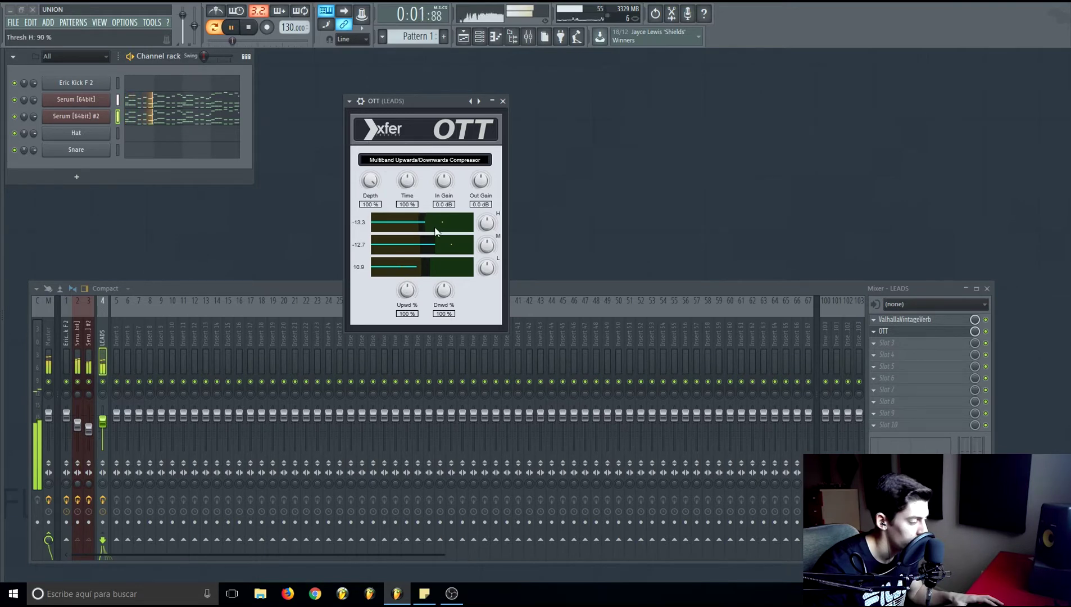
{"action": "left_click_drag", "start_coordinate": [444, 253], "coordinate": [441, 240]}
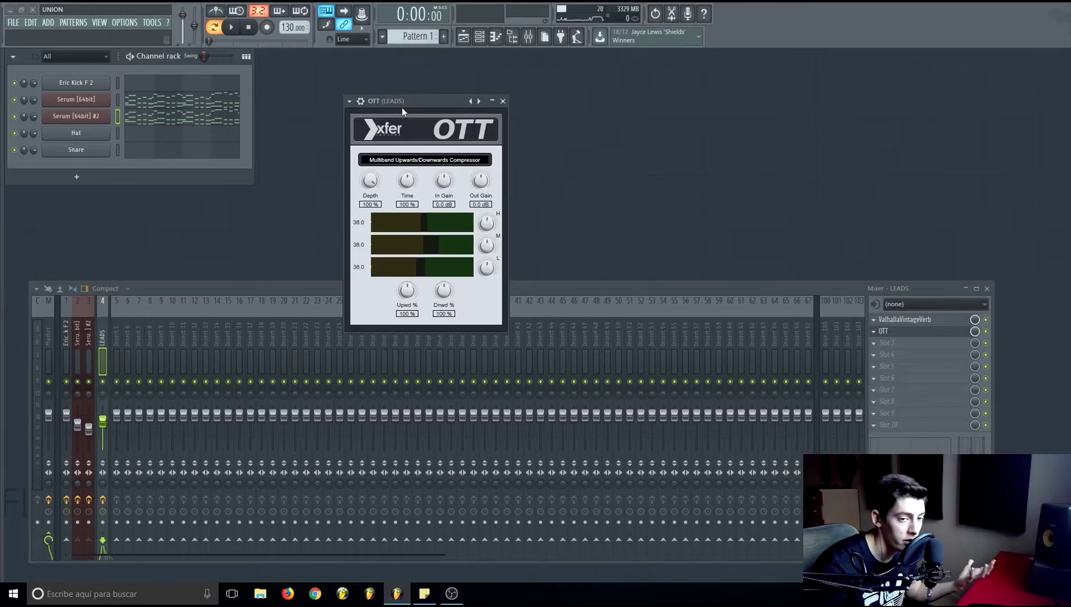
Step: Set the Depth of OTT on the LEADS track to 30 %
{"action": "left_click_drag", "start_coordinate": [434, 101], "coordinate": [433, 87]}
{"action": "scroll", "coordinate": [368, 169], "scroll_direction": "down", "scroll_amount": 3}
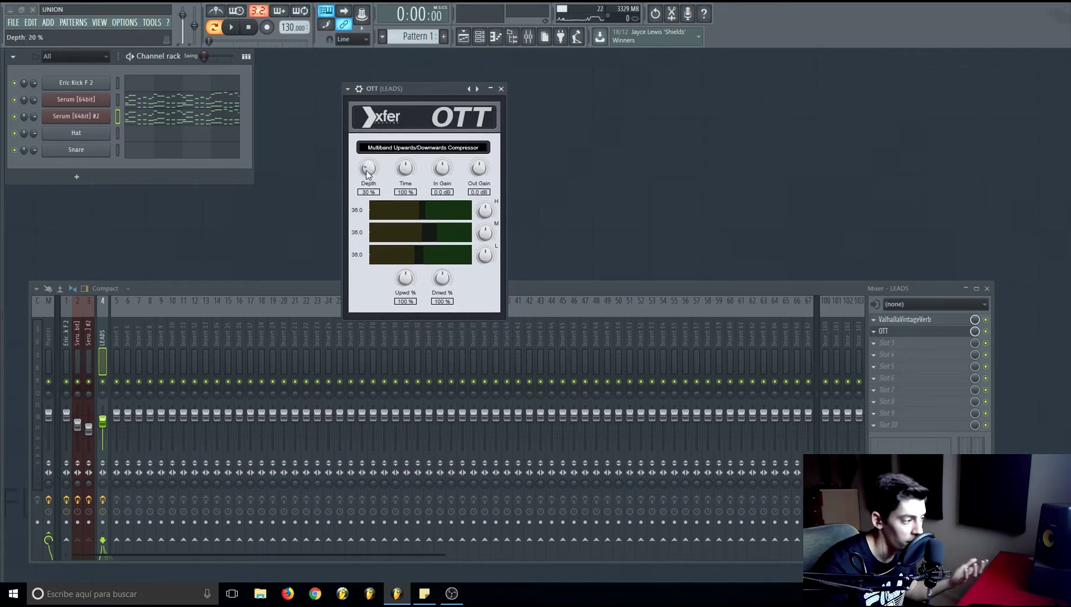
{"action": "scroll", "coordinate": [366, 174], "scroll_direction": "down", "scroll_amount": 1}
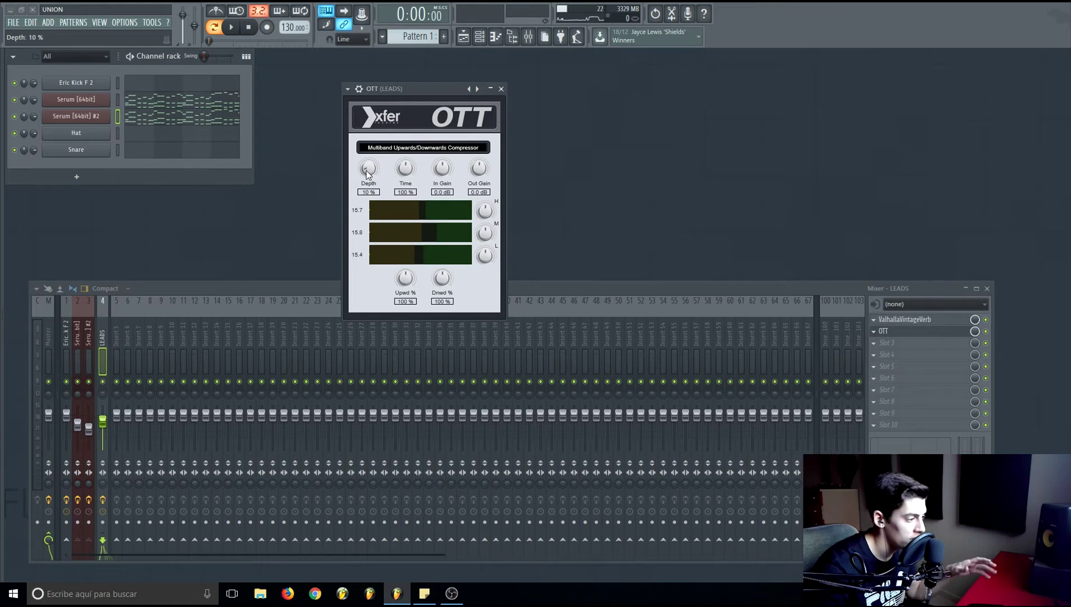
{"action": "scroll", "coordinate": [367, 174], "scroll_direction": "up", "scroll_amount": 2}
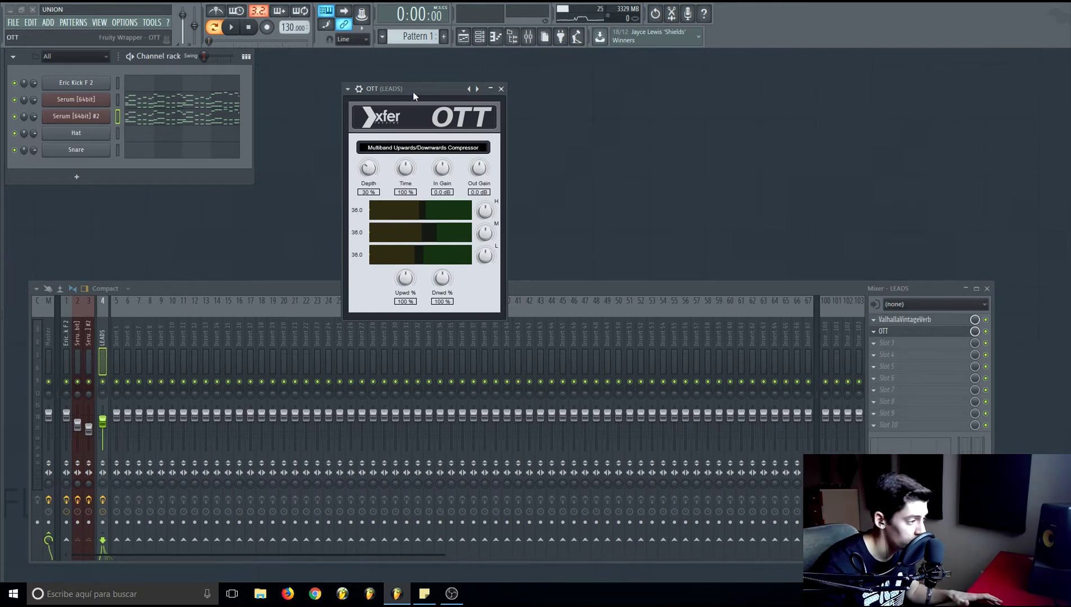
Step: Play the leads, try a higher OTT Depth during playback, and return it to 30 %
{"action": "left_click_drag", "start_coordinate": [411, 89], "coordinate": [401, 73]}
{"action": "double_click", "coordinate": [361, 157]}
{"action": "key", "text": "space"}
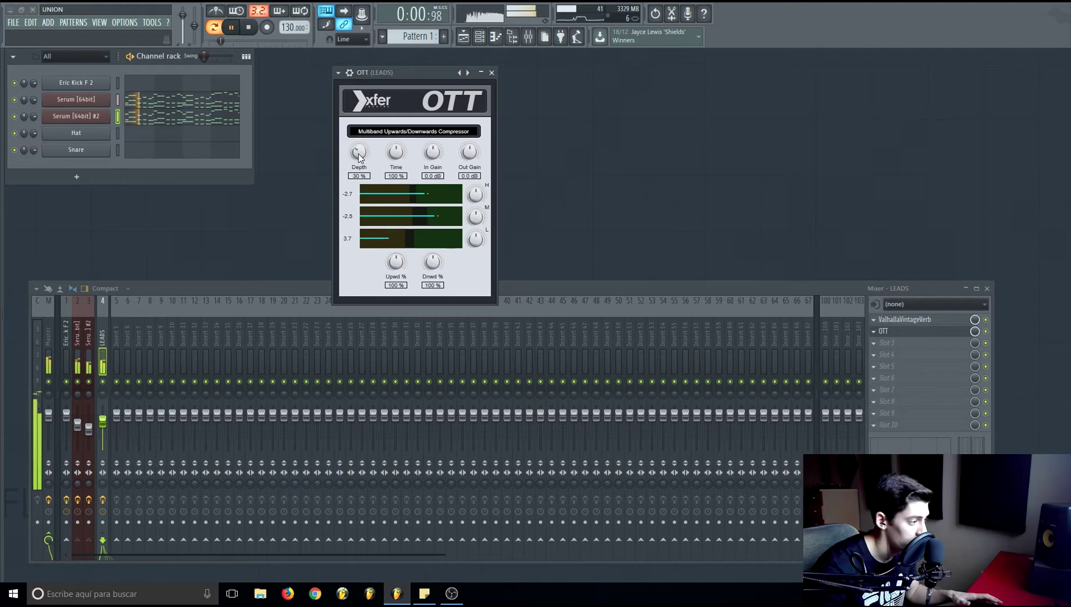
{"action": "key", "text": "ctrl+z"}
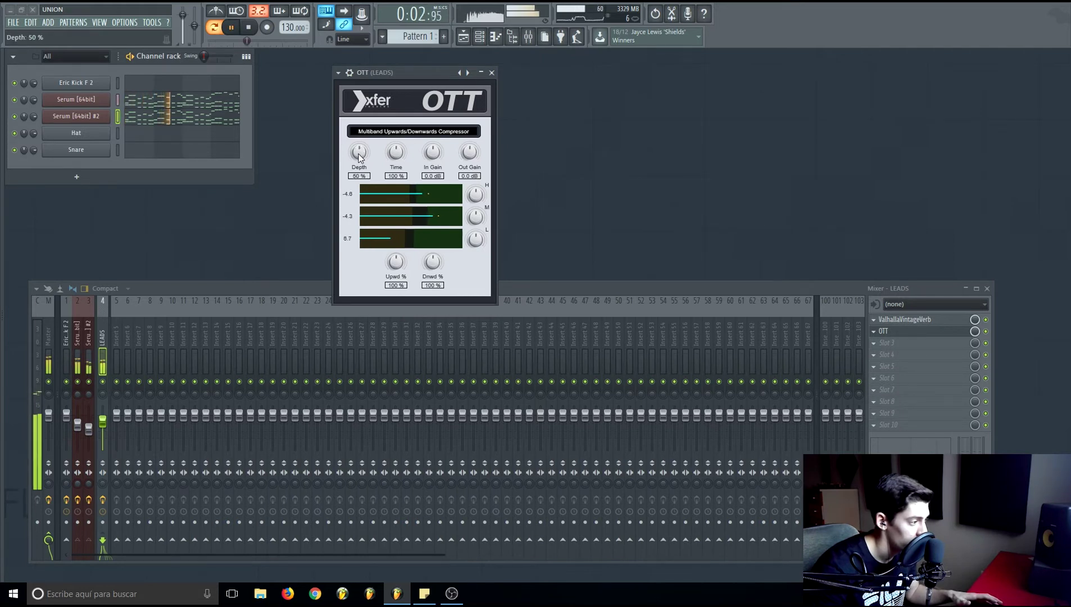
{"action": "scroll", "coordinate": [358, 157], "scroll_direction": "down", "scroll_amount": 2}
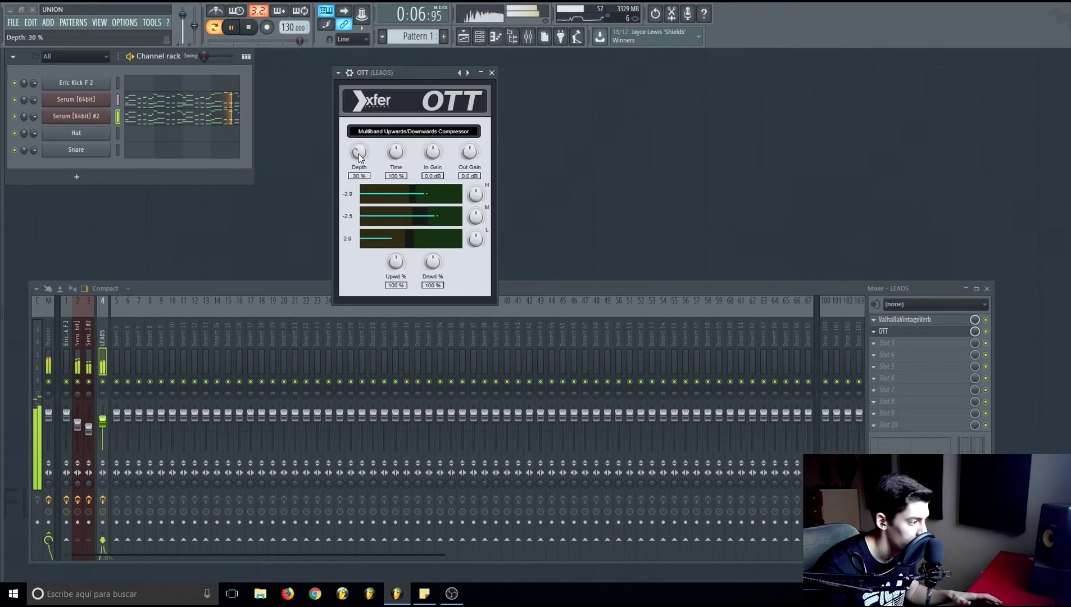
Step: Compare the playing leads with OTT bypassed and enabled, and set its Depth to 20 %
{"action": "left_click", "coordinate": [987, 332]}
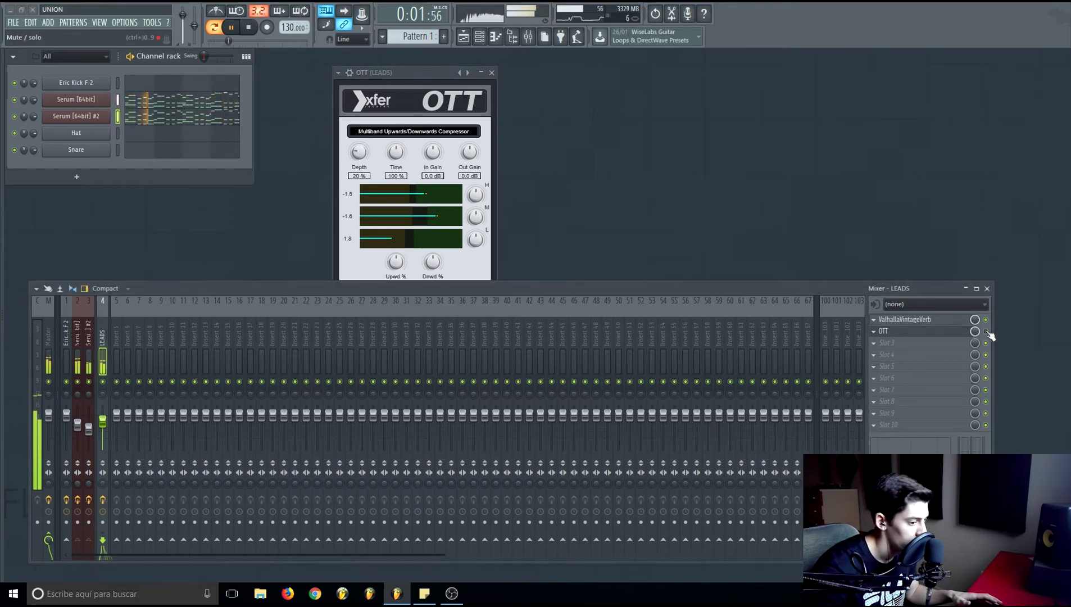
{"action": "key", "text": "ctrl+z"}
{"action": "key", "text": "ctrl+z"}
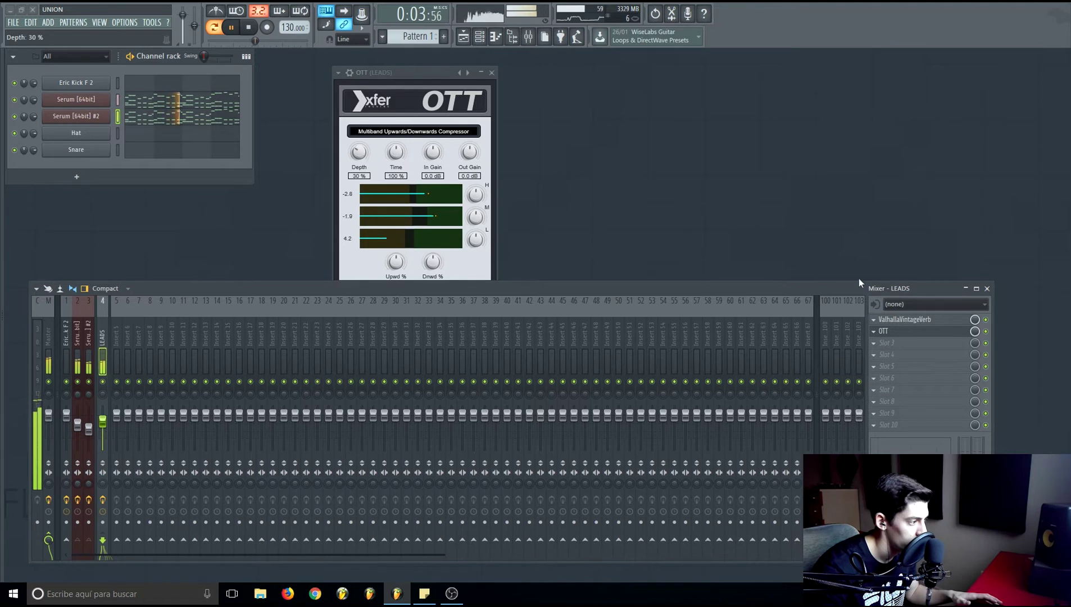
{"action": "left_click_drag", "start_coordinate": [357, 150], "coordinate": [352, 155]}
{"action": "key", "text": "space"}
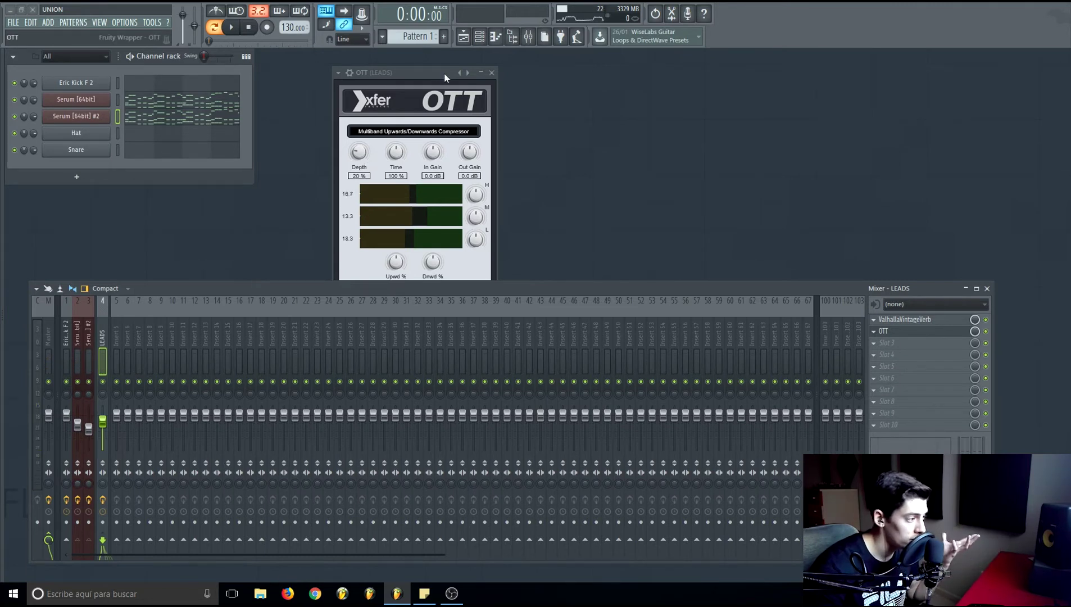
{"action": "left_click_drag", "start_coordinate": [425, 73], "coordinate": [416, 70]}
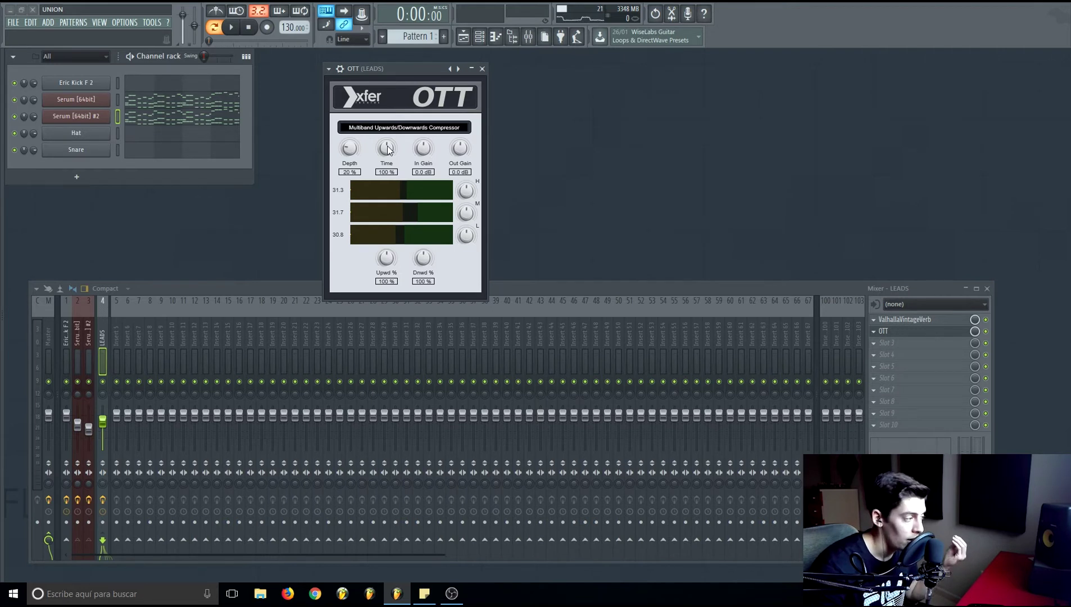
{"action": "mouse_move", "coordinate": [387, 148]}
{"action": "left_mouse_down"}
{"action": "mouse_move", "coordinate": [385, 130]}
{"action": "mouse_move", "coordinate": [386, 168]}
{"action": "mouse_move", "coordinate": [386, 136]}
{"action": "left_mouse_up"}
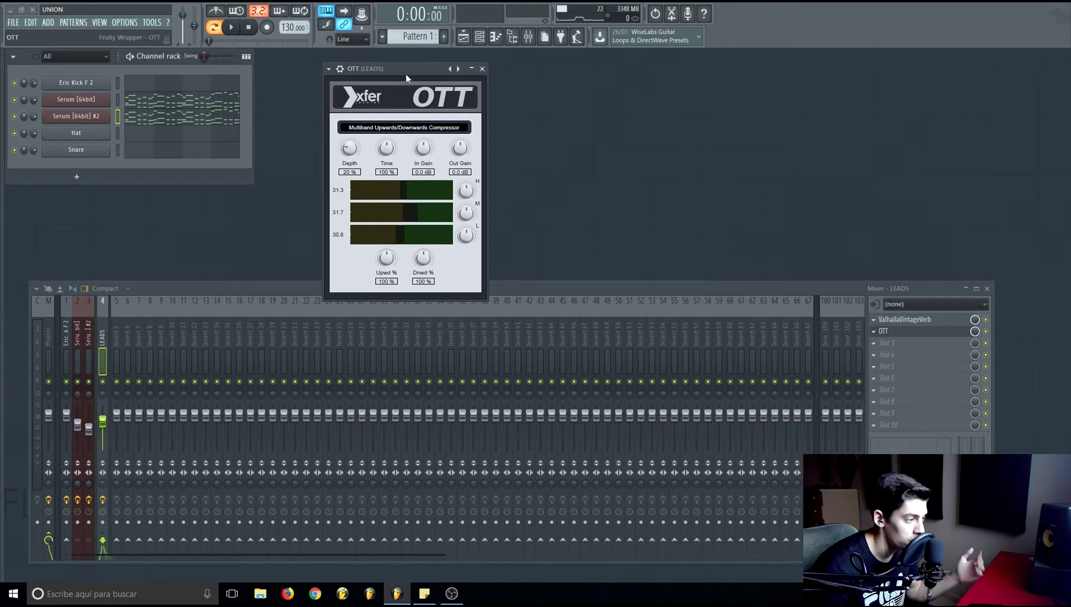
{"action": "left_click_drag", "start_coordinate": [405, 74], "coordinate": [402, 74]}
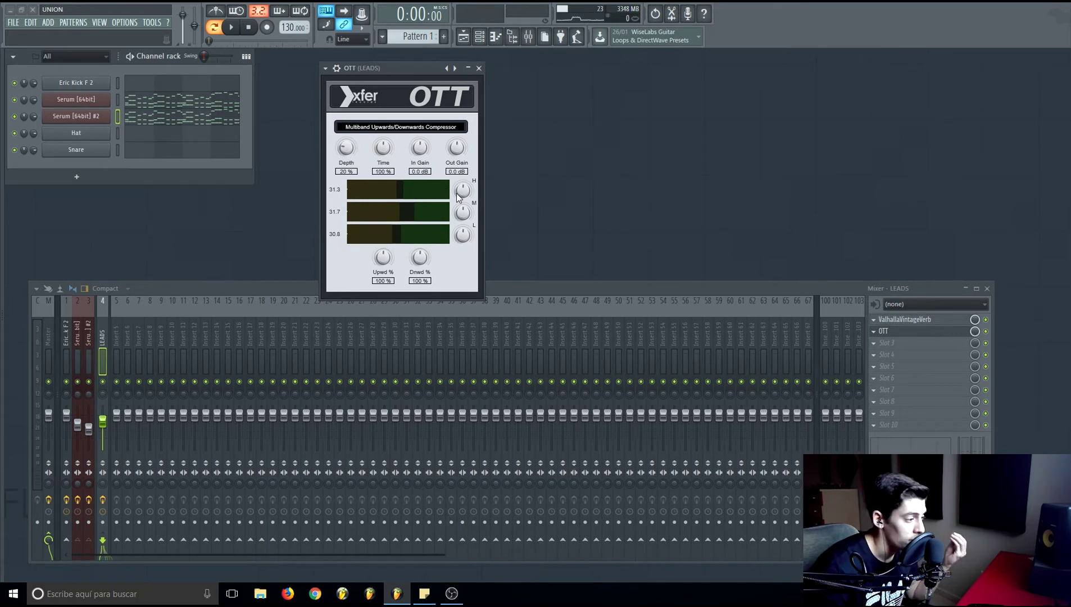
{"action": "left_click_drag", "start_coordinate": [466, 194], "coordinate": [463, 194]}
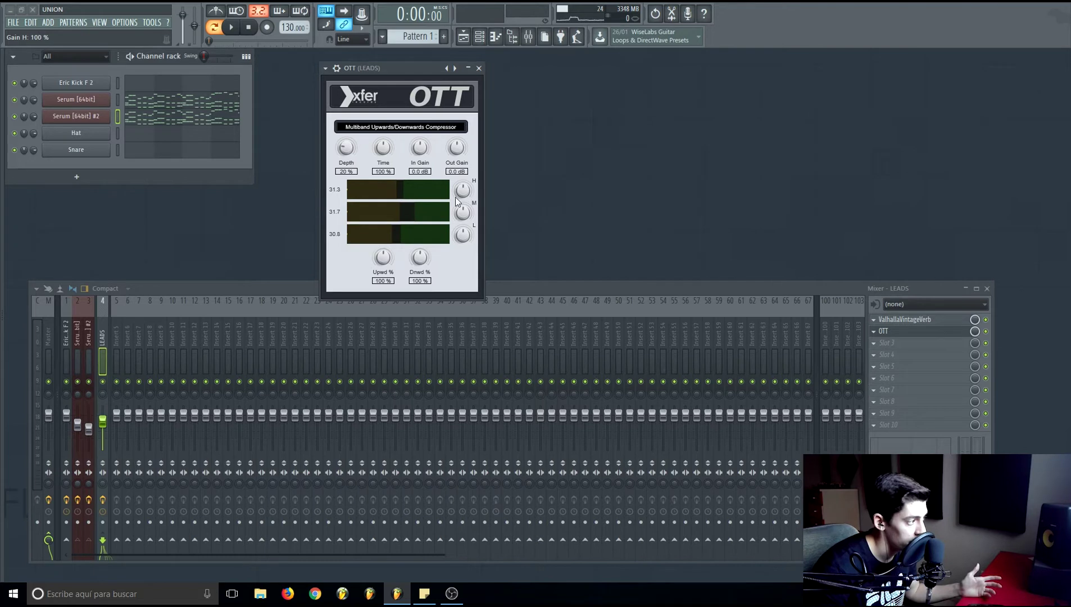
{"action": "left_click_drag", "start_coordinate": [419, 72], "coordinate": [429, 72]}
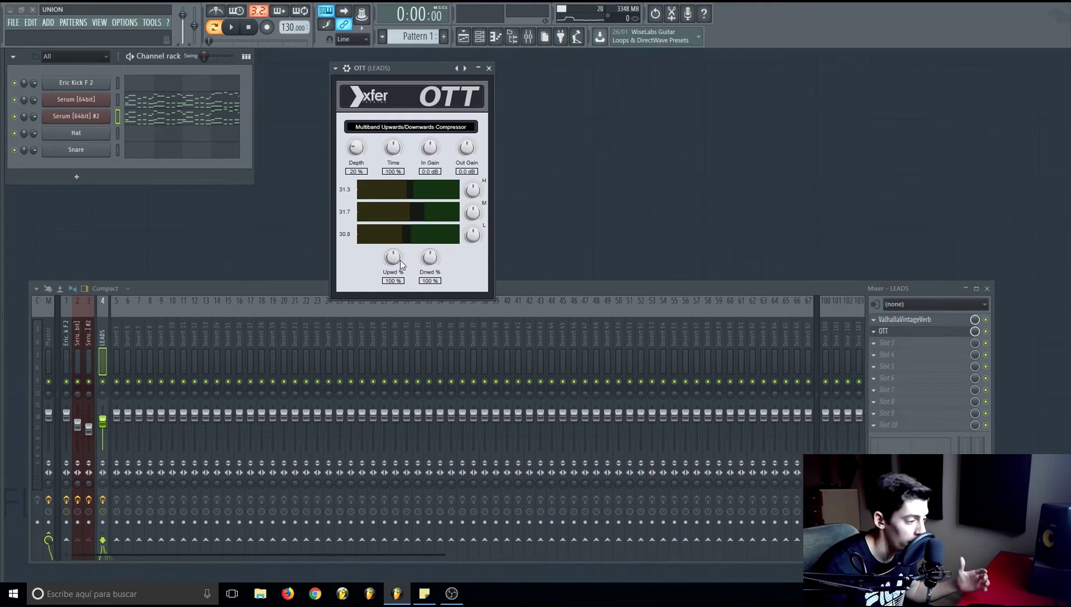
Step: Move the mixer window slightly and play the leads pattern to listen to the LEADS track
{"action": "left_click_drag", "start_coordinate": [859, 286], "coordinate": [862, 284]}
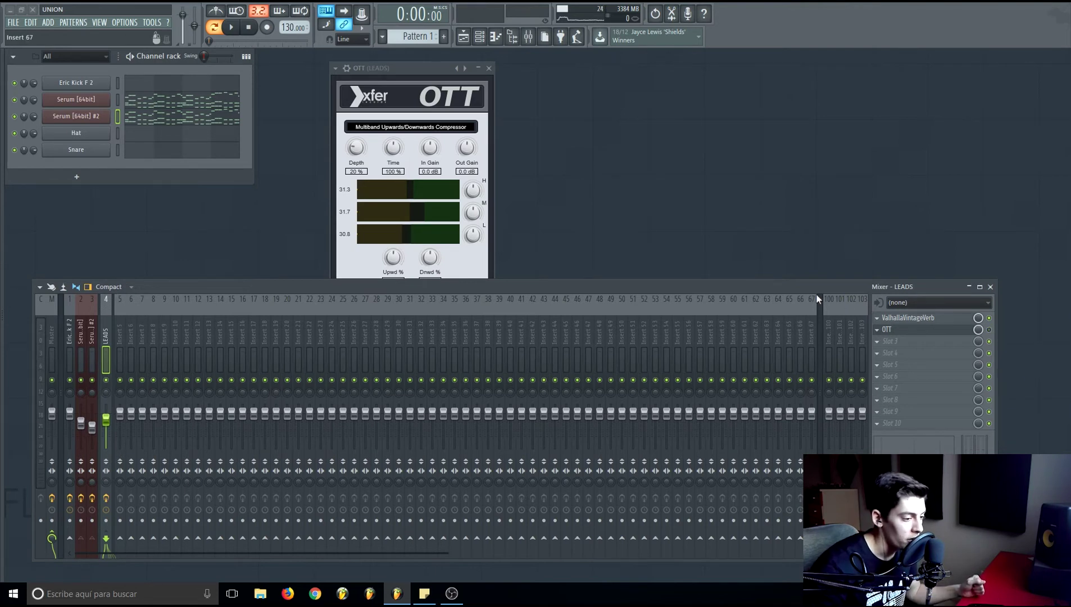
{"action": "left_click_drag", "start_coordinate": [817, 295], "coordinate": [816, 292]}
{"action": "key", "text": "space"}
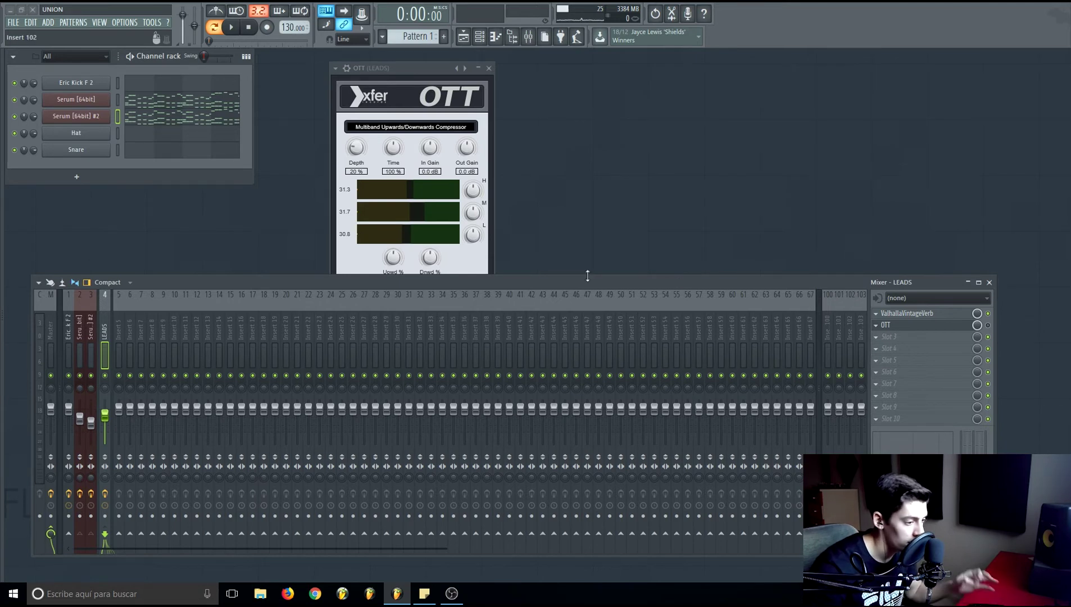
{"action": "key", "text": "space"}
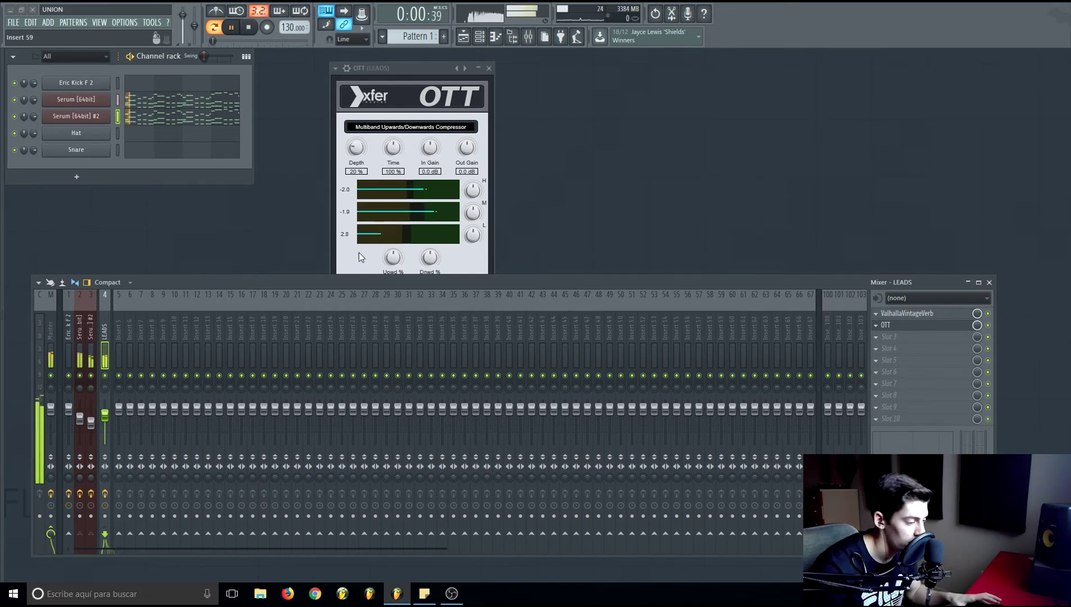
Step: Raise the upward compression of OTT on the LEADS track to about 117 % while the leads play
{"action": "left_click", "coordinate": [392, 256]}
{"action": "left_click_drag", "start_coordinate": [392, 253], "coordinate": [385, 178]}
{"action": "left_click_drag", "start_coordinate": [378, 230], "coordinate": [380, 245]}
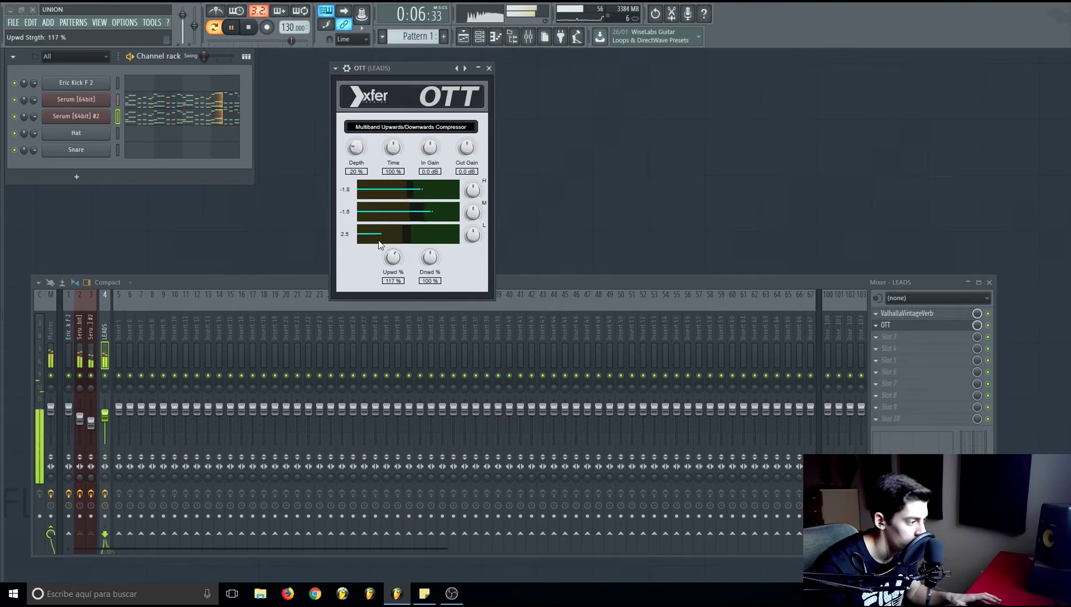
Step: Compare the playing leads with OTT bypassed and enabled, set its high-band gain to 89 %, and close the plugin window
{"action": "left_click", "coordinate": [988, 325]}
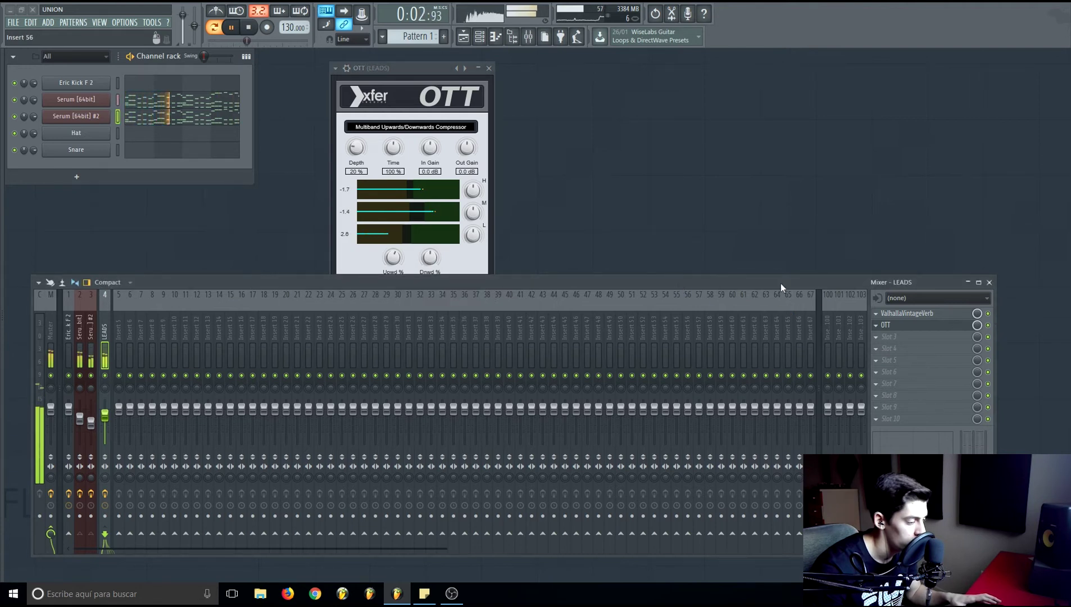
{"action": "left_click", "coordinate": [449, 204]}
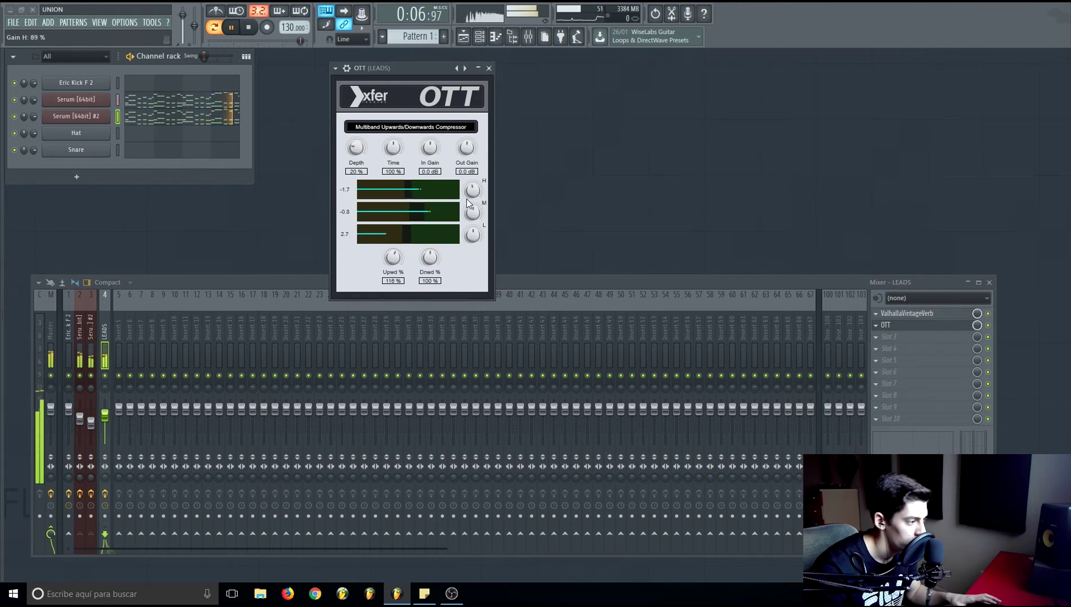
{"action": "left_click", "coordinate": [987, 326]}
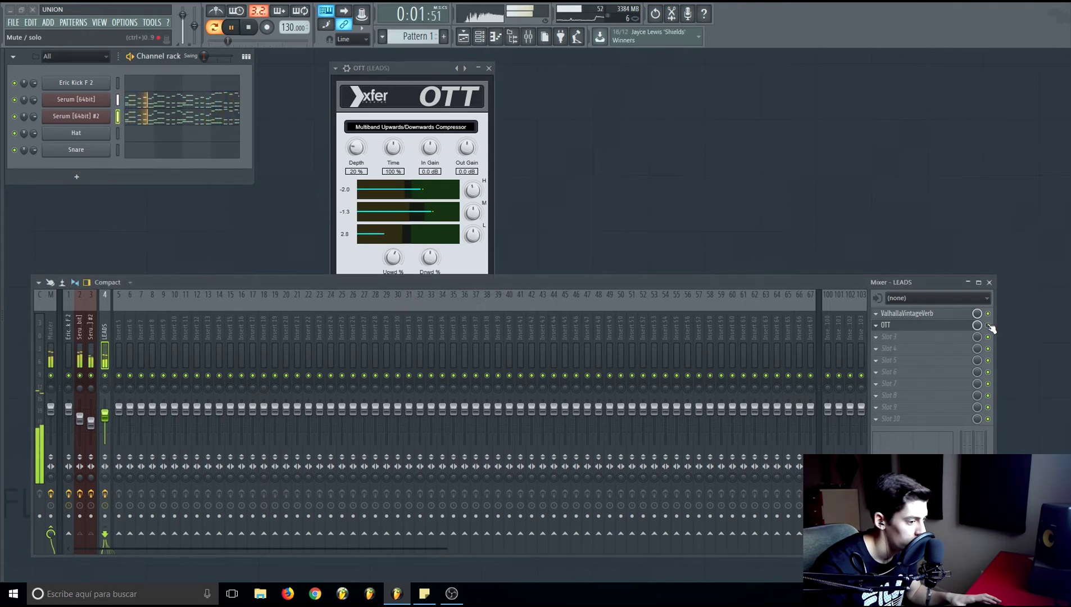
{"action": "key", "text": "space"}
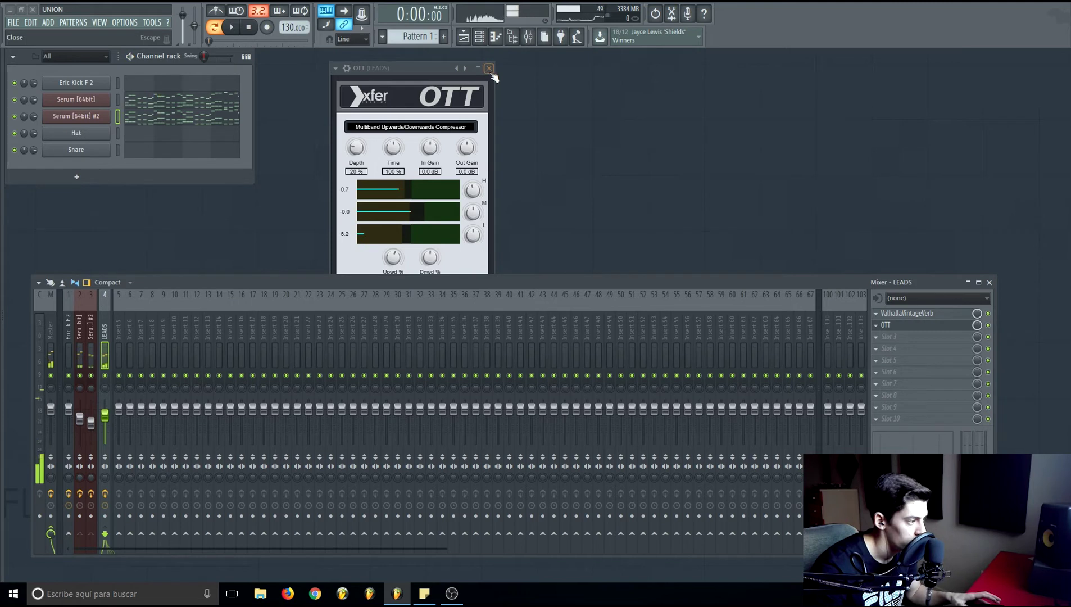
{"action": "left_click", "coordinate": [489, 68]}
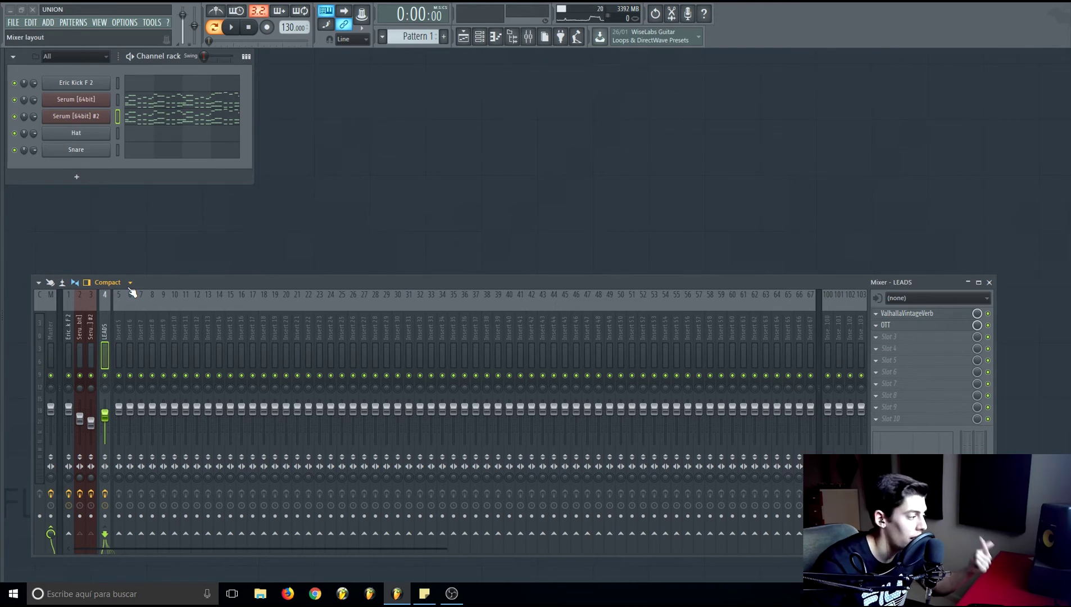
Step: Fill the Eric Kick F 2 channel with evenly repeating kick steps and mute both Serum channels
{"action": "left_click", "coordinate": [67, 327]}
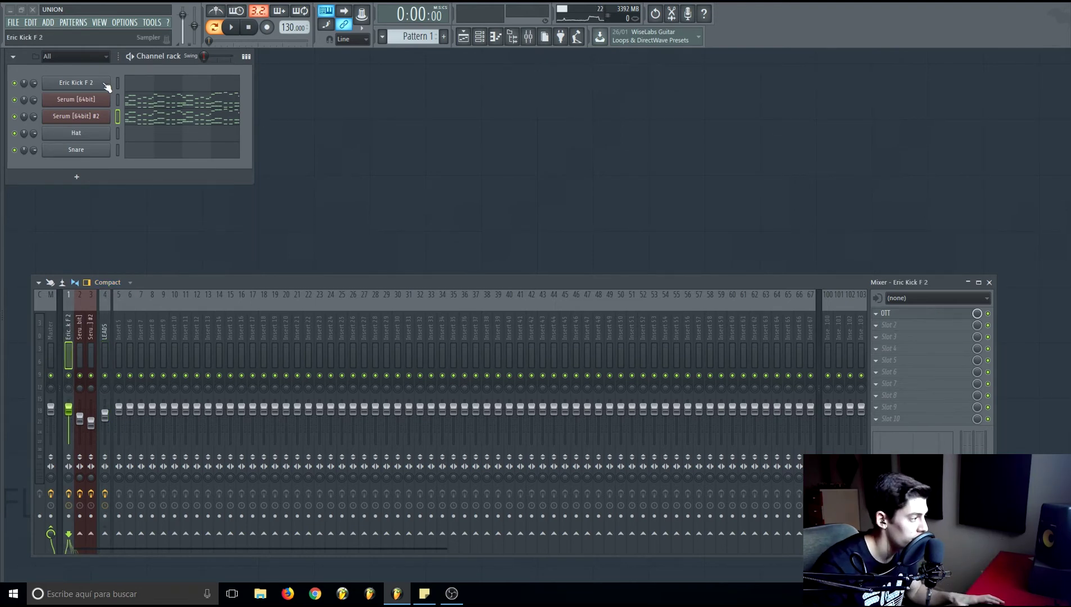
{"action": "right_click", "coordinate": [77, 84]}
{"action": "left_click", "coordinate": [252, 139]}
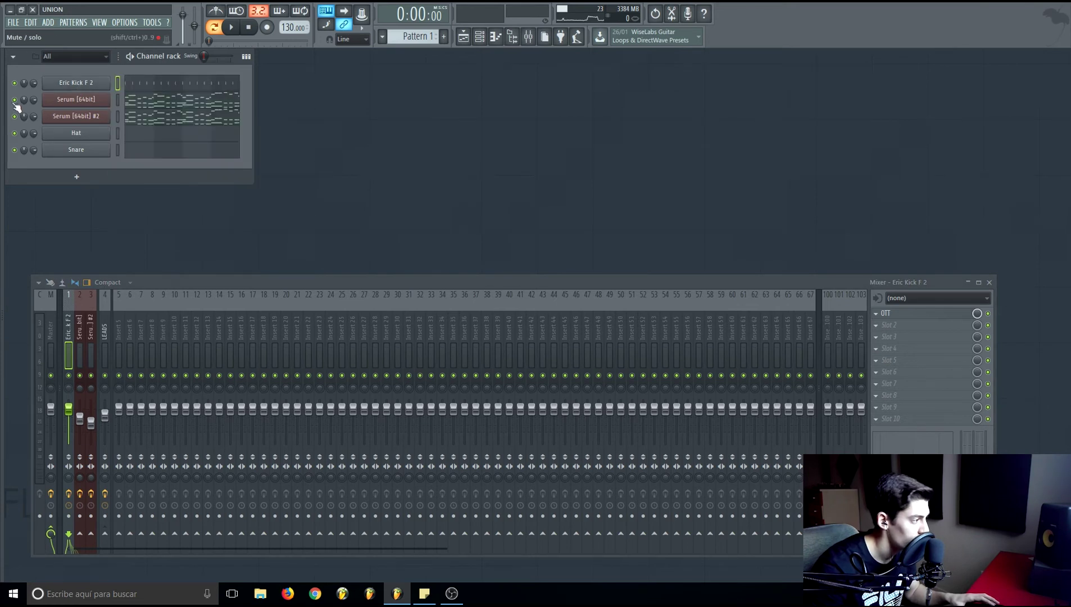
{"action": "left_click_drag", "start_coordinate": [15, 100], "coordinate": [14, 116]}
Step: Play the kick pattern and slightly lower the Eric Kick F 2 track's mixer fader
{"action": "key", "text": "space"}
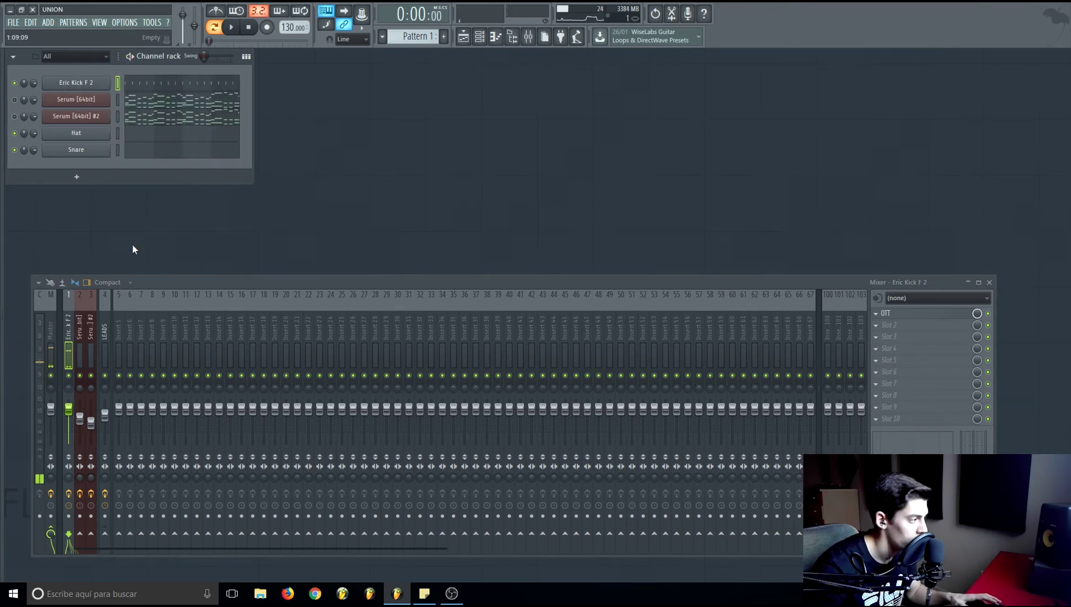
{"action": "scroll", "coordinate": [68, 395], "scroll_direction": "down", "scroll_amount": 3}
{"action": "key", "text": "space"}
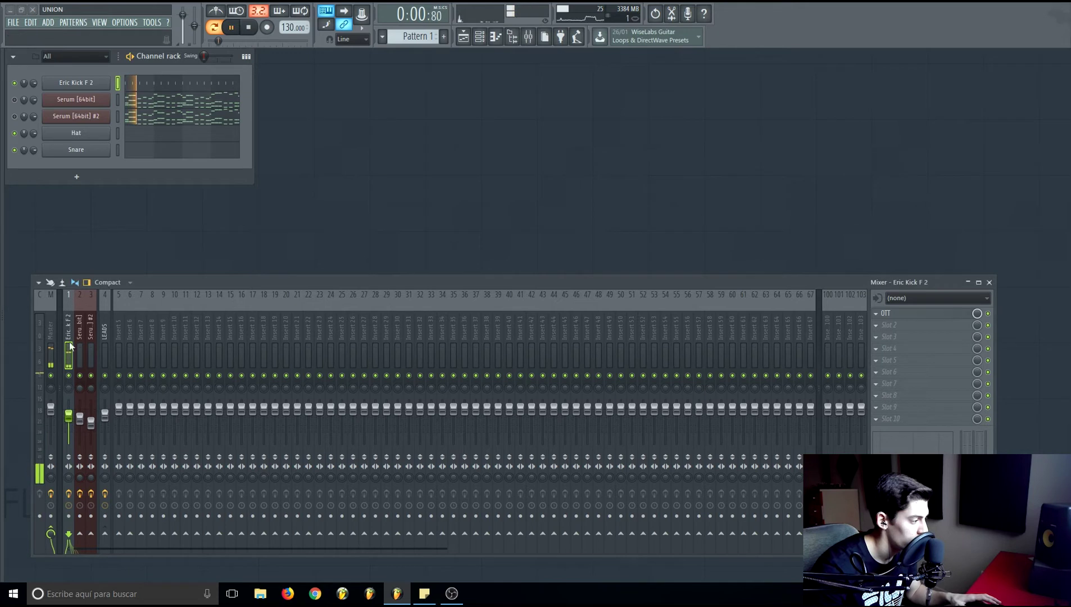
Step: Open OTT on the Eric Kick F 2 track, listen to the kick at 100 % Depth, and bypass the effect for comparison
{"action": "left_click", "coordinate": [947, 316]}
{"action": "left_click_drag", "start_coordinate": [502, 212], "coordinate": [461, 208]}
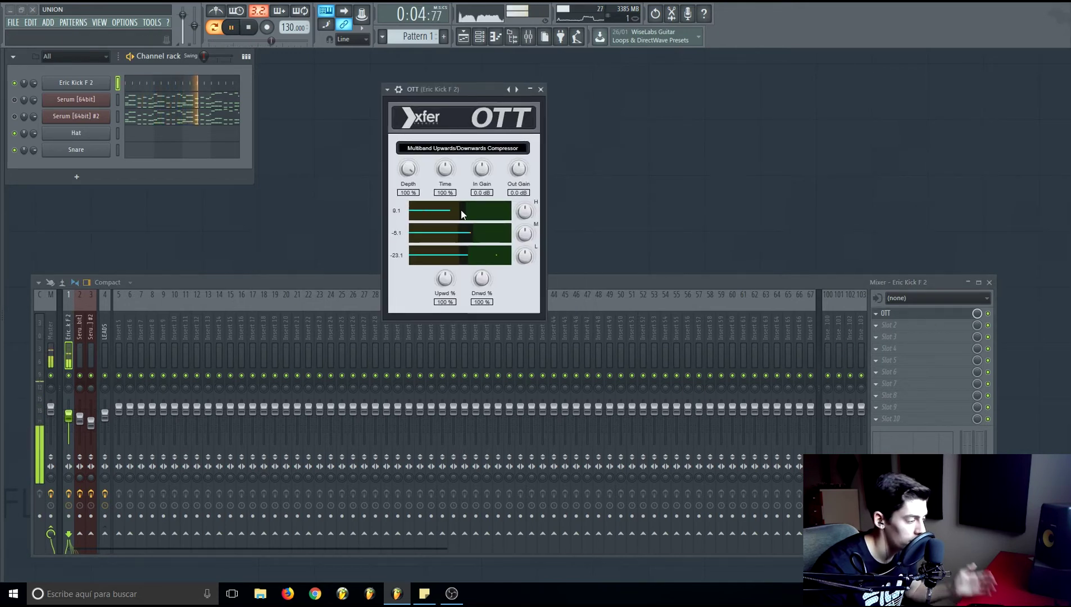
{"action": "left_click", "coordinate": [769, 287]}
{"action": "key", "text": "space"}
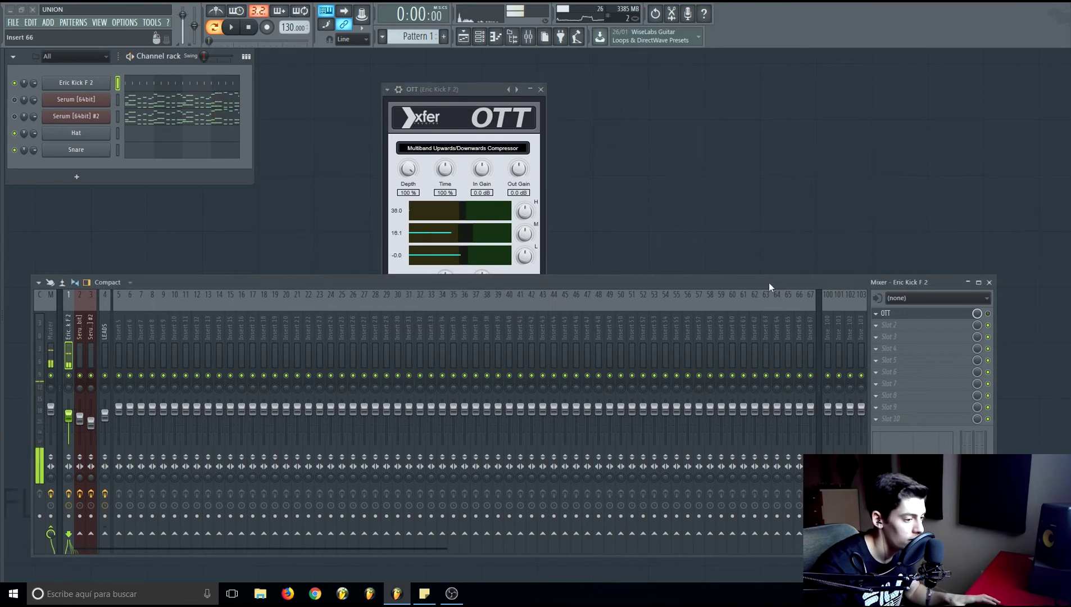
{"action": "left_click_drag", "start_coordinate": [768, 283], "coordinate": [765, 282]}
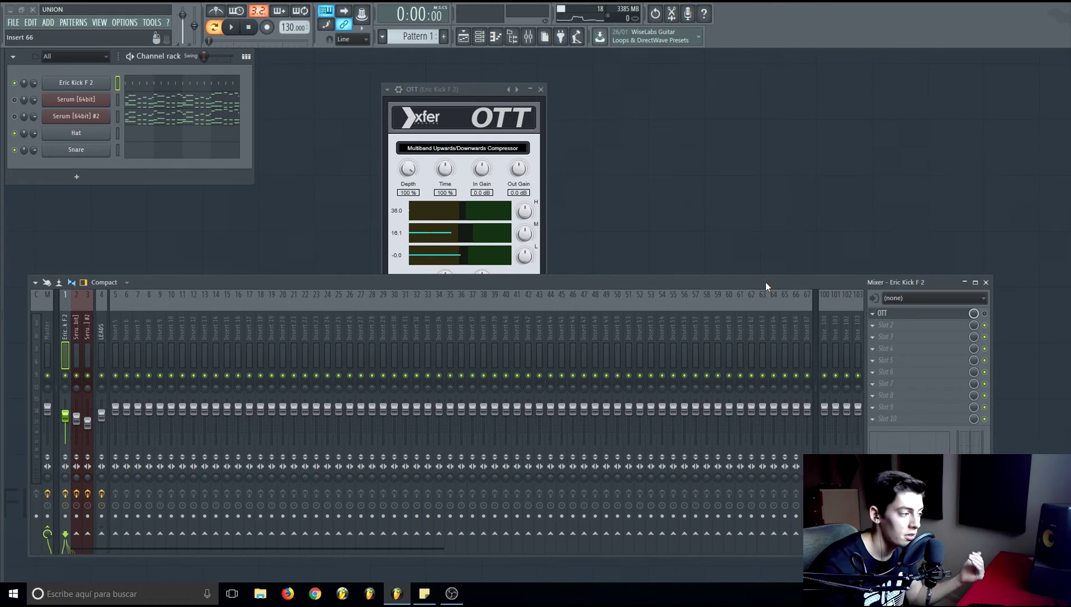
Step: Re-enable OTT on the playing kick, adjust its band thresholds, and set its Depth to 30 %
{"action": "left_click_drag", "start_coordinate": [484, 87], "coordinate": [466, 88]}
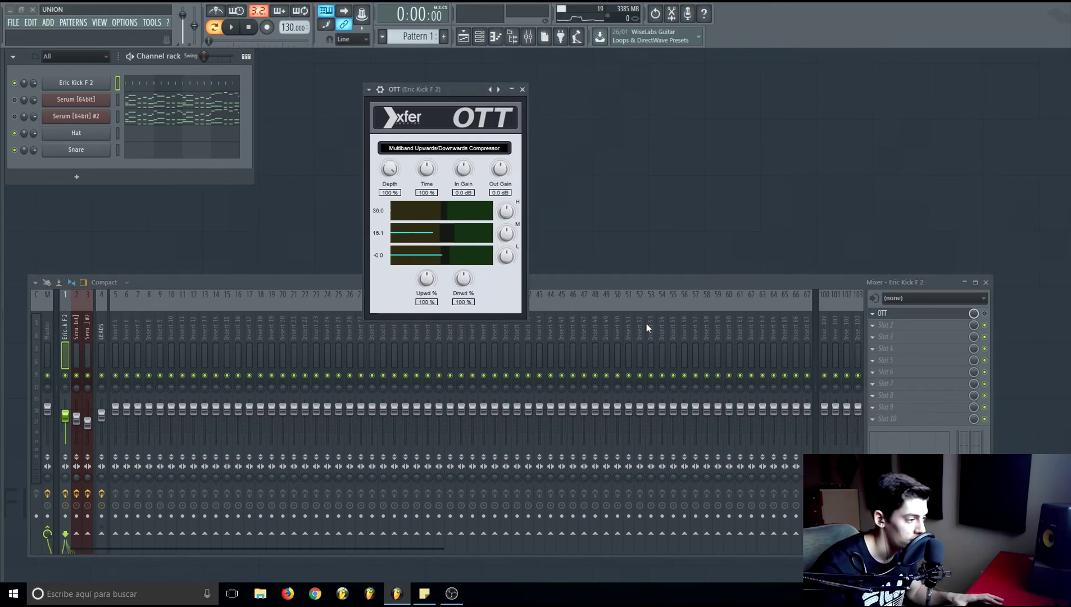
{"action": "key", "text": "space"}
{"action": "left_click", "coordinate": [977, 312]}
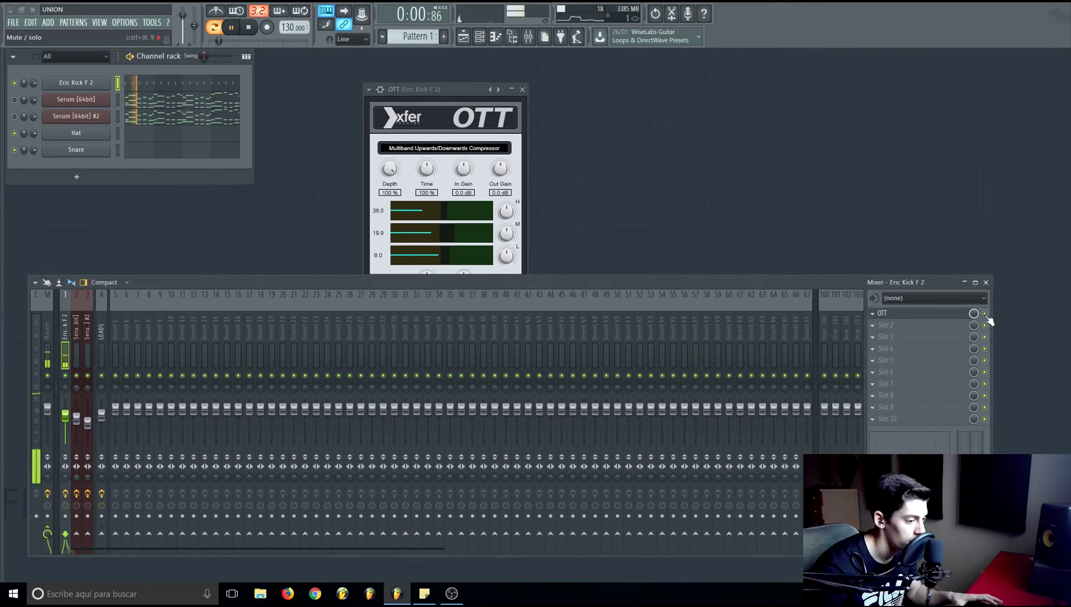
{"action": "left_click", "coordinate": [467, 207]}
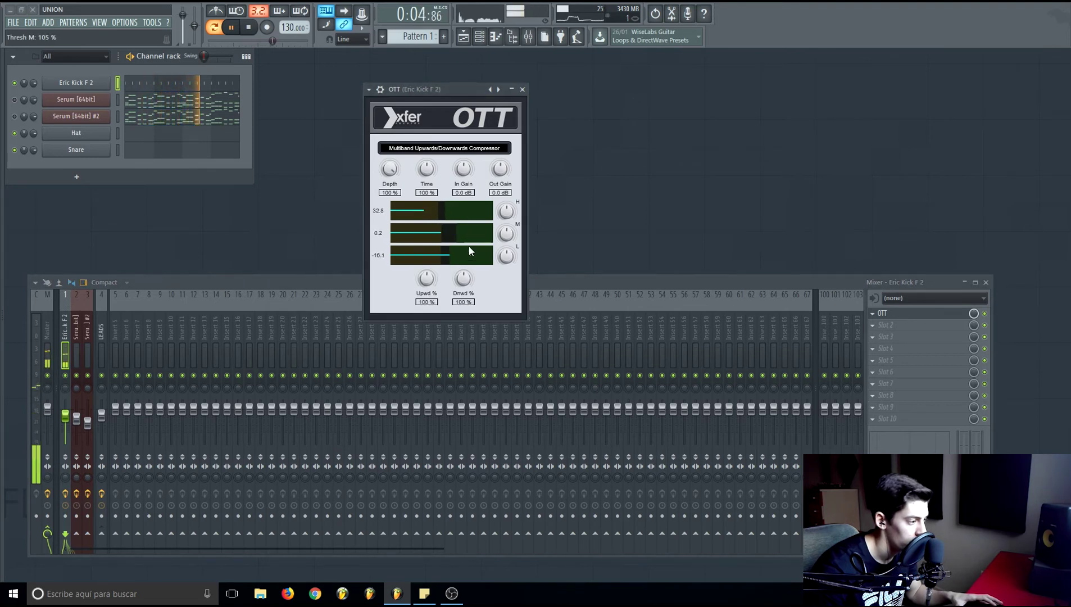
{"action": "left_click_drag", "start_coordinate": [470, 247], "coordinate": [474, 247]}
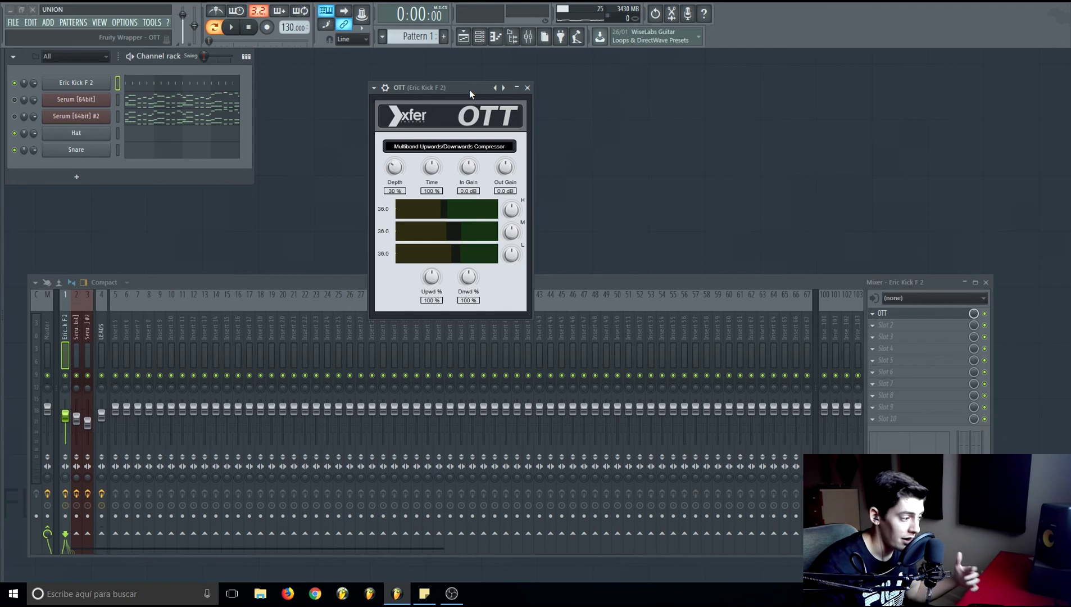
{"action": "left_click_drag", "start_coordinate": [470, 90], "coordinate": [487, 85]}
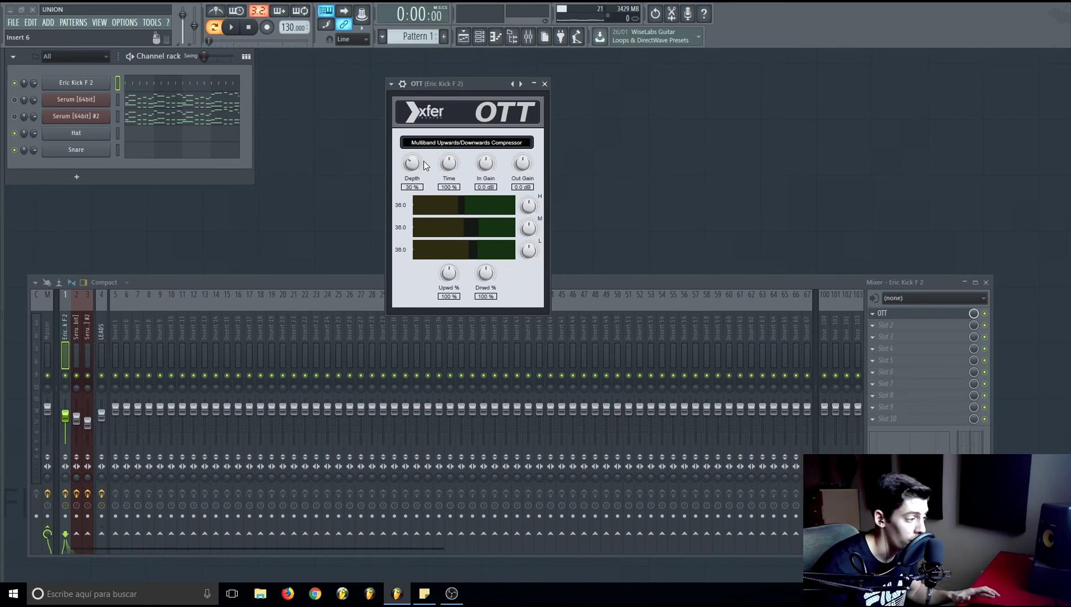
Step: Play the kick with OTT's Depth at 100 %, and reduce the Depth to 28 %
{"action": "left_click_drag", "start_coordinate": [467, 86], "coordinate": [445, 75]}
{"action": "key", "text": "space"}
{"action": "left_click_drag", "start_coordinate": [389, 154], "coordinate": [382, 140]}
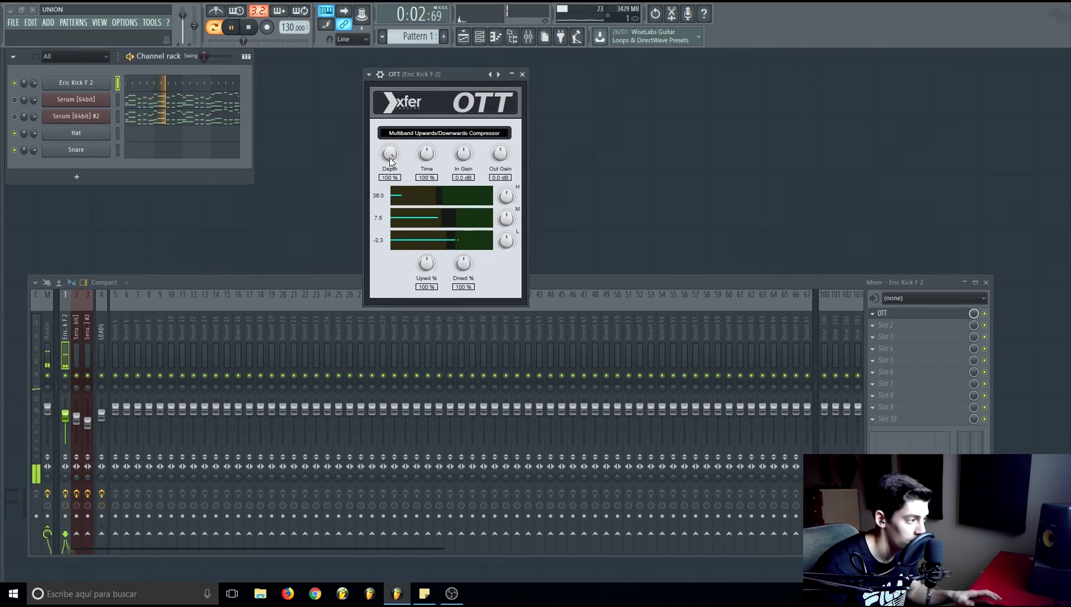
{"action": "left_click_drag", "start_coordinate": [462, 74], "coordinate": [452, 74]}
{"action": "key", "text": "space"}
{"action": "left_click_drag", "start_coordinate": [378, 154], "coordinate": [386, 248]}
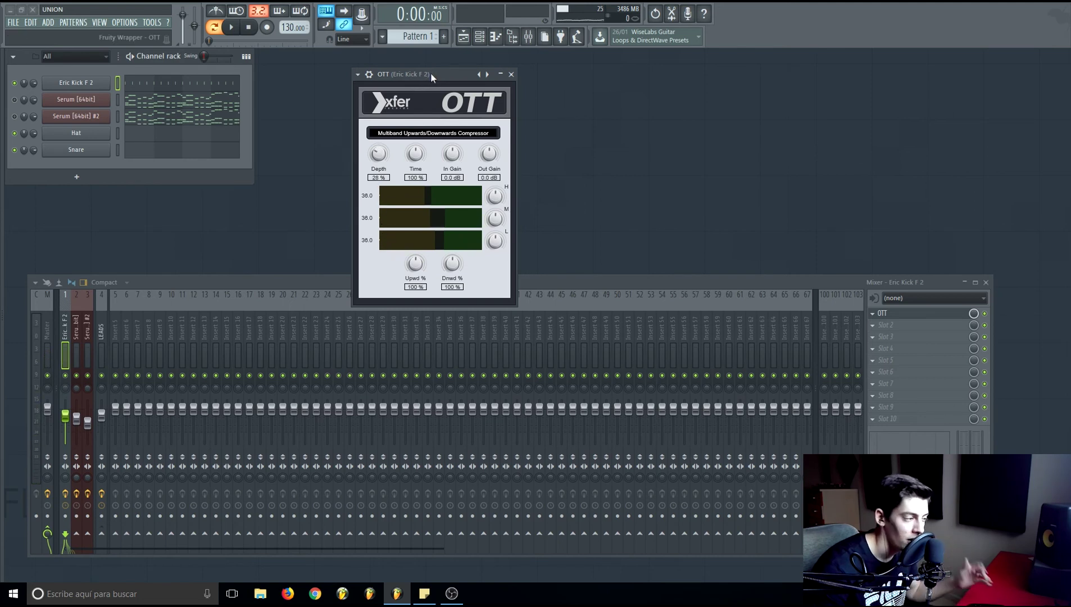
{"action": "left_click_drag", "start_coordinate": [434, 74], "coordinate": [430, 74]}
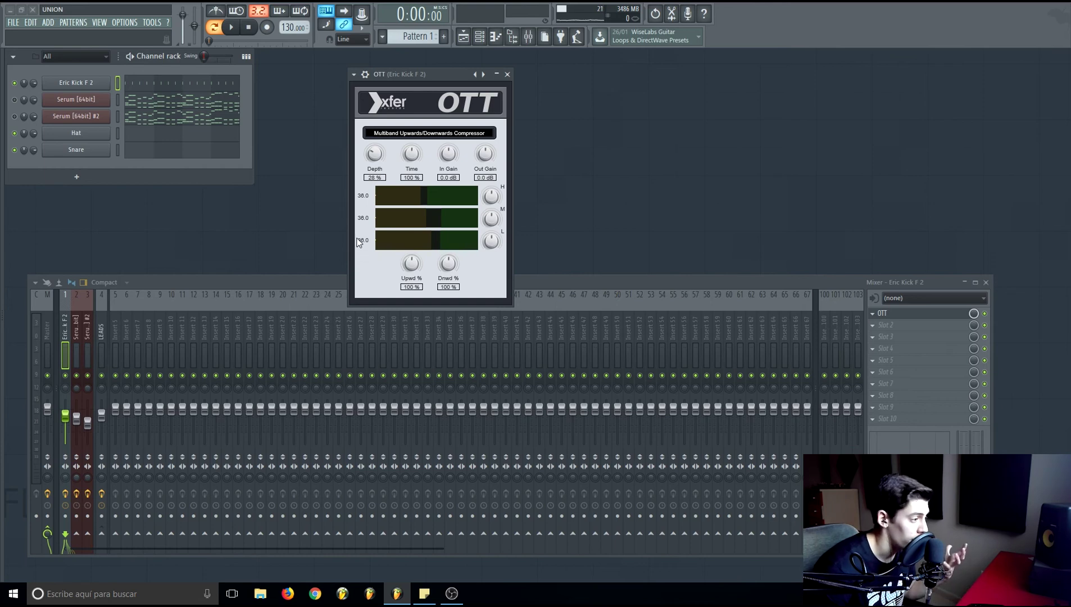
Step: Add CamelCrusher and FabFilter Saturn after OTT in the Eric Kick F 2 track's second and third effect slots
{"action": "left_click", "coordinate": [886, 331]}
{"action": "left_click", "coordinate": [875, 57]}
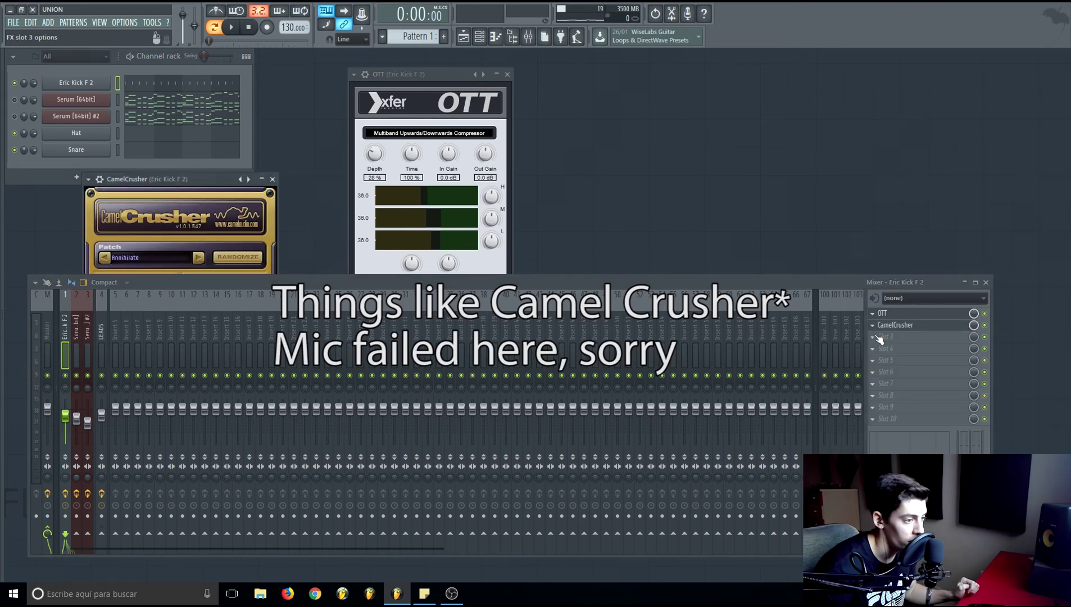
{"action": "left_click", "coordinate": [882, 333]}
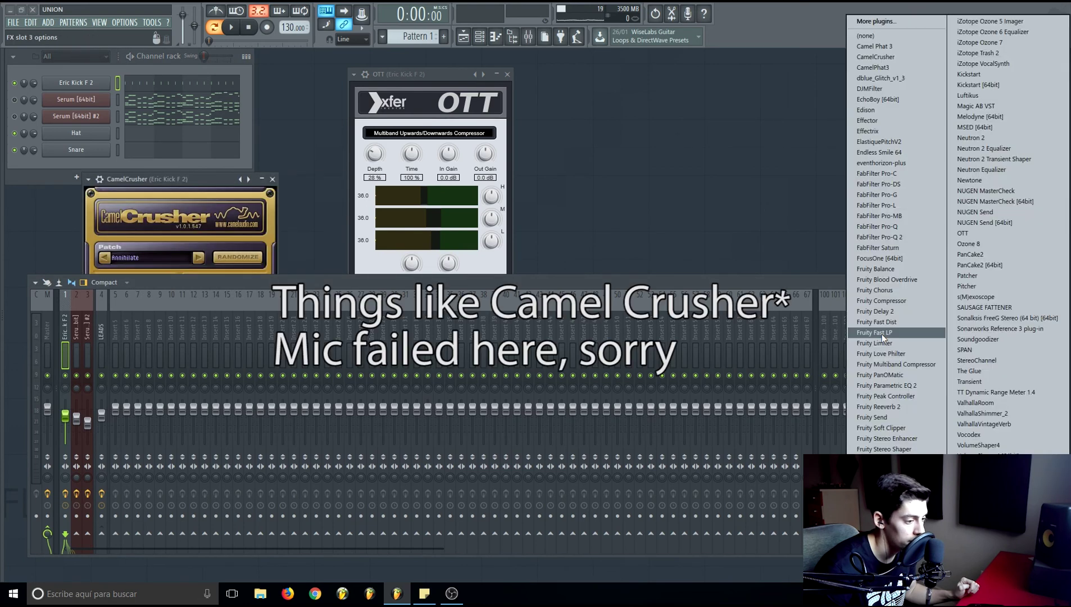
{"action": "left_click", "coordinate": [878, 247]}
Step: Arrange the CamelCrusher, OTT and FabFilter Saturn windows side by side above the mixer
{"action": "left_click_drag", "start_coordinate": [529, 276], "coordinate": [529, 365]}
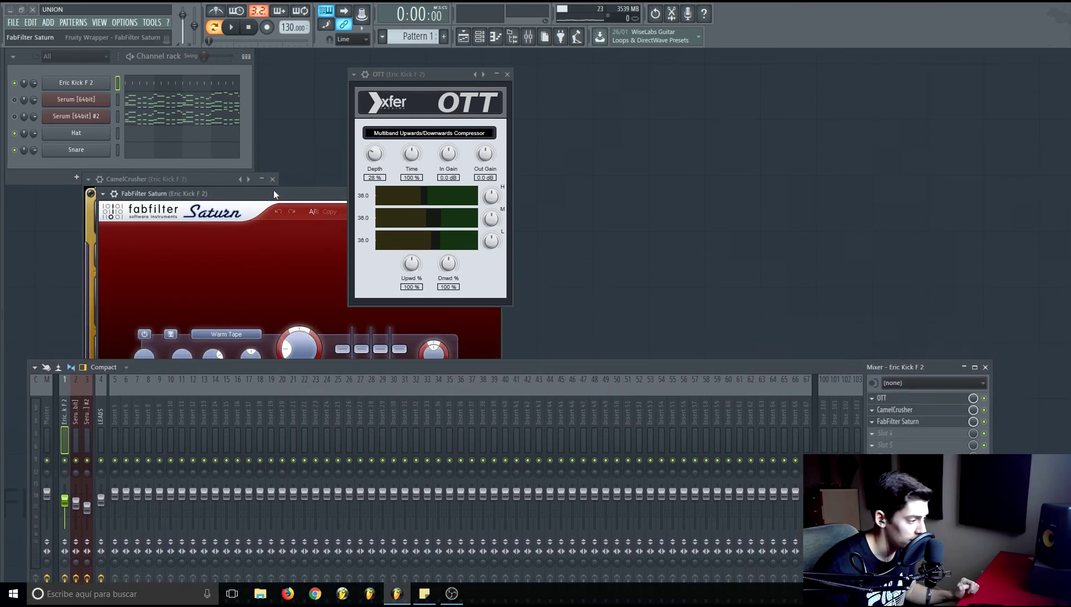
{"action": "left_click_drag", "start_coordinate": [329, 195], "coordinate": [803, 74]}
{"action": "left_click_drag", "start_coordinate": [170, 181], "coordinate": [181, 91]}
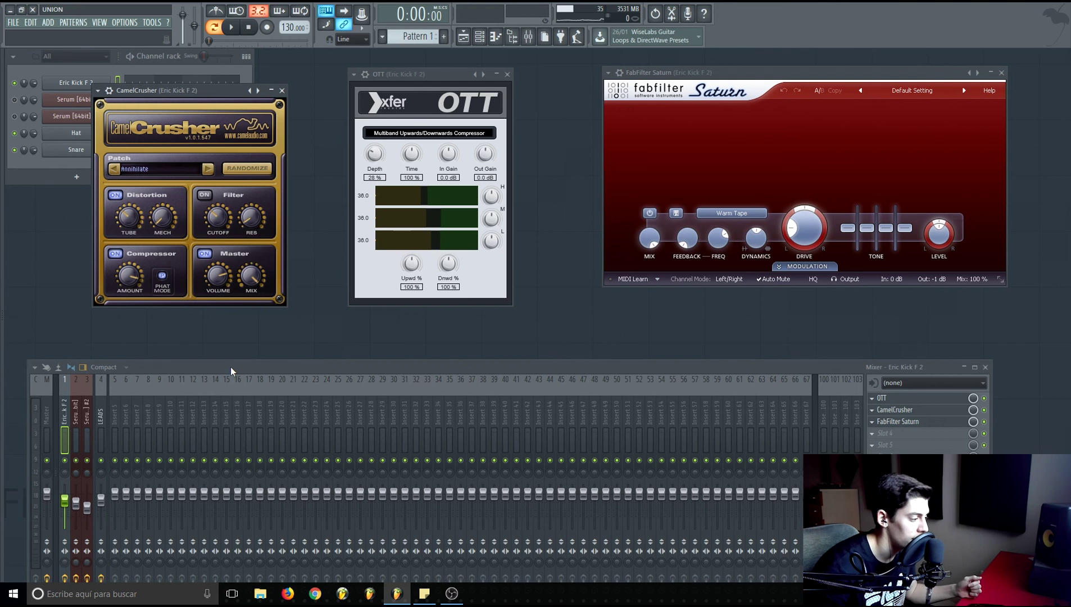
{"action": "left_click_drag", "start_coordinate": [230, 367], "coordinate": [229, 330]}
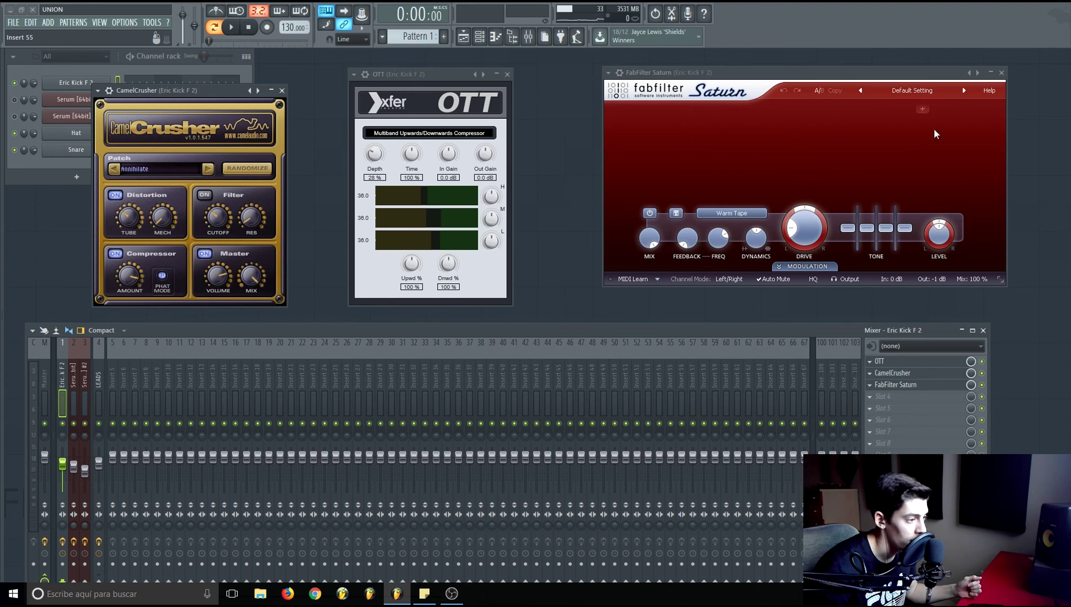
{"action": "left_click_drag", "start_coordinate": [437, 76], "coordinate": [438, 66]}
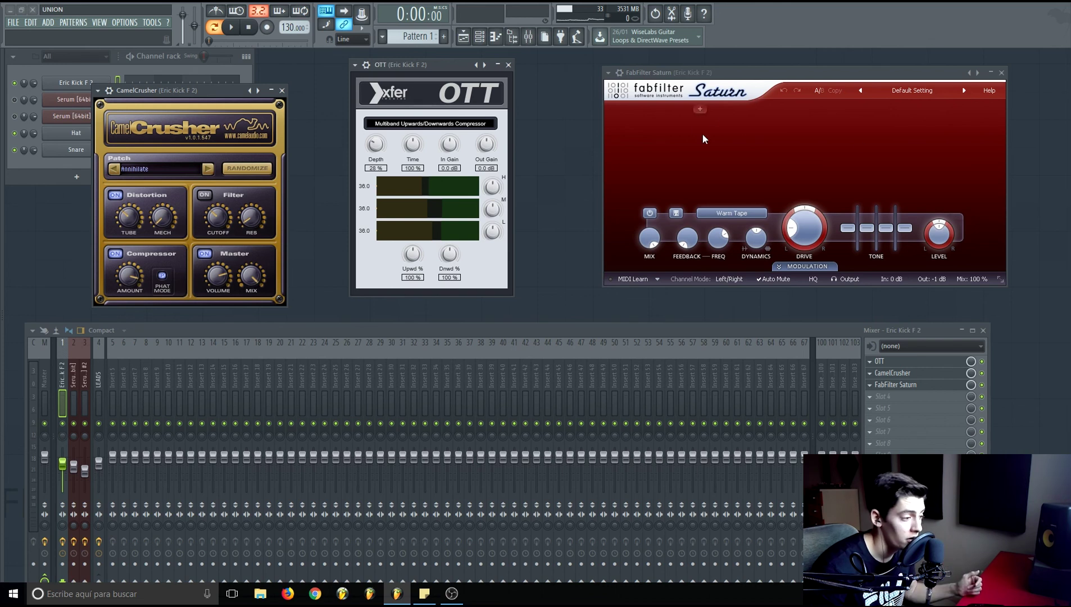
Step: Close the CamelCrusher and FabFilter Saturn windows and bypass both effects on the Eric Kick F 2 track
{"action": "left_click", "coordinate": [282, 90]}
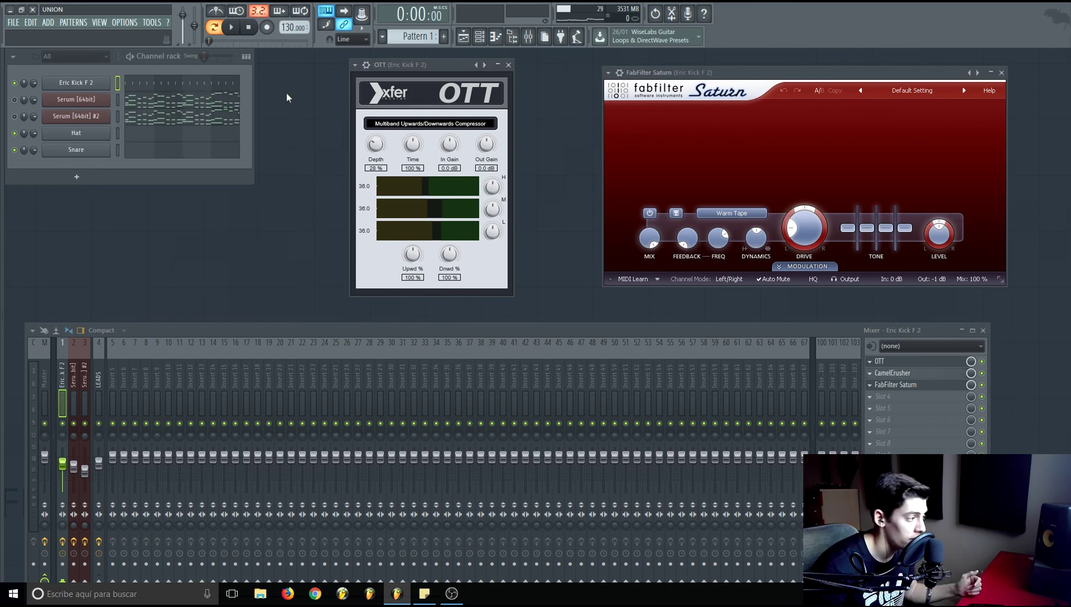
{"action": "left_click", "coordinate": [1001, 72]}
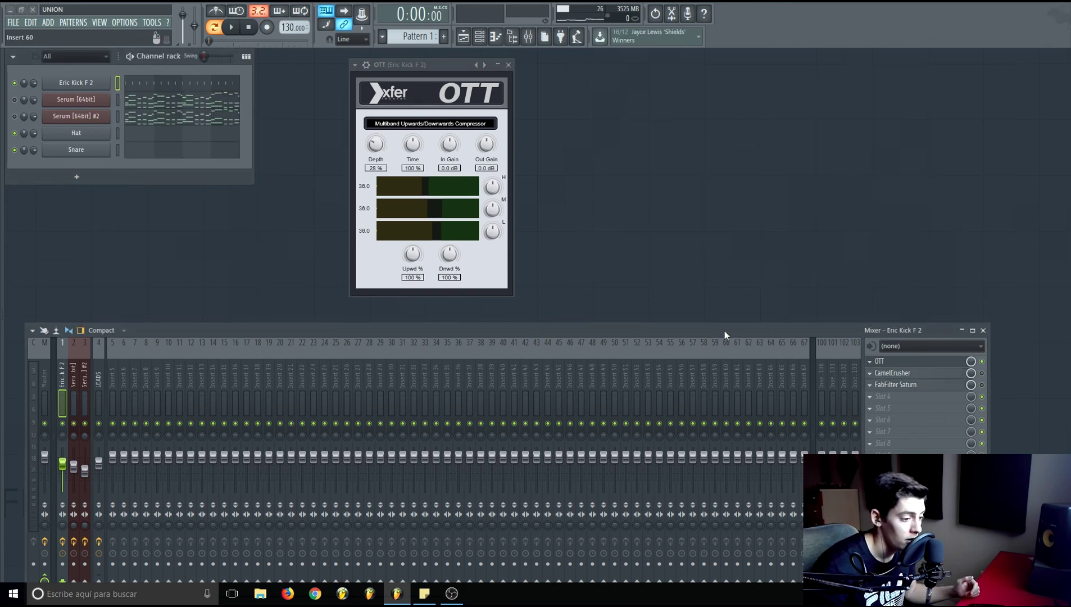
{"action": "left_click_drag", "start_coordinate": [725, 335], "coordinate": [734, 319]}
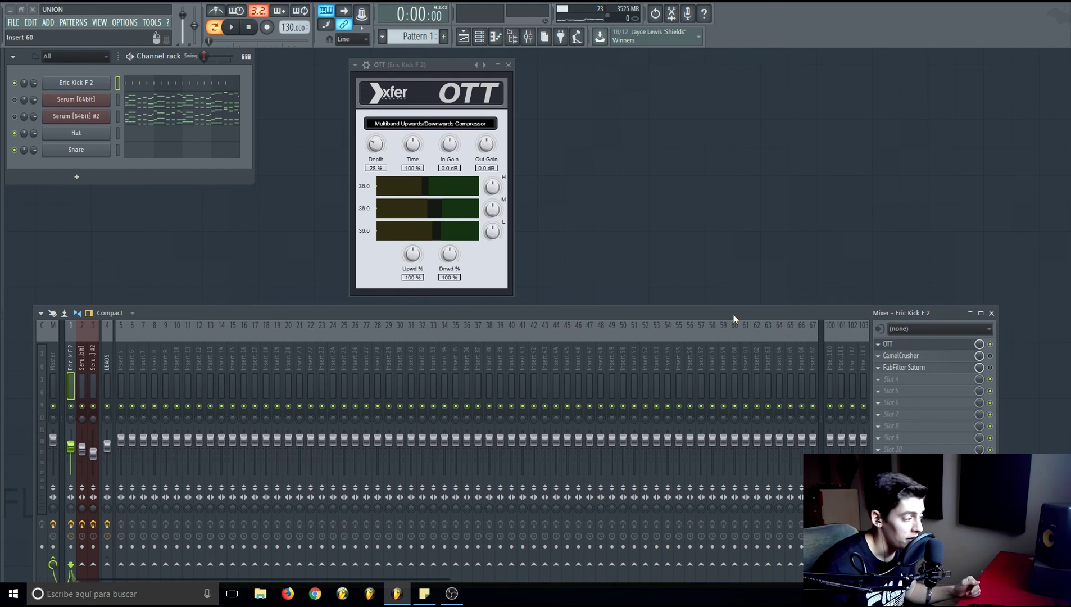